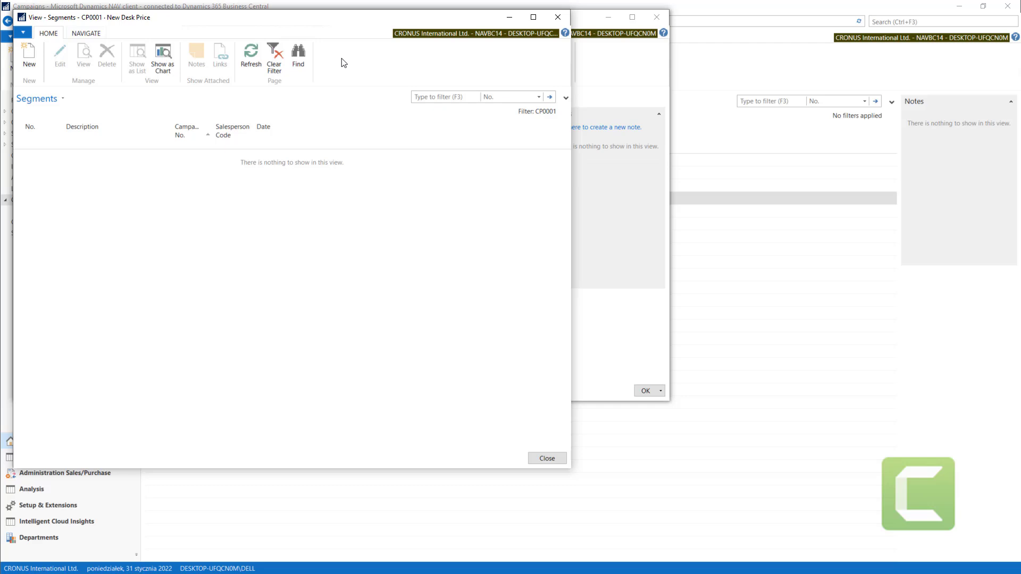
# Step: Create a new segment for campaign CP0001 with the description Desk Customers
pyautogui.click(29, 56)
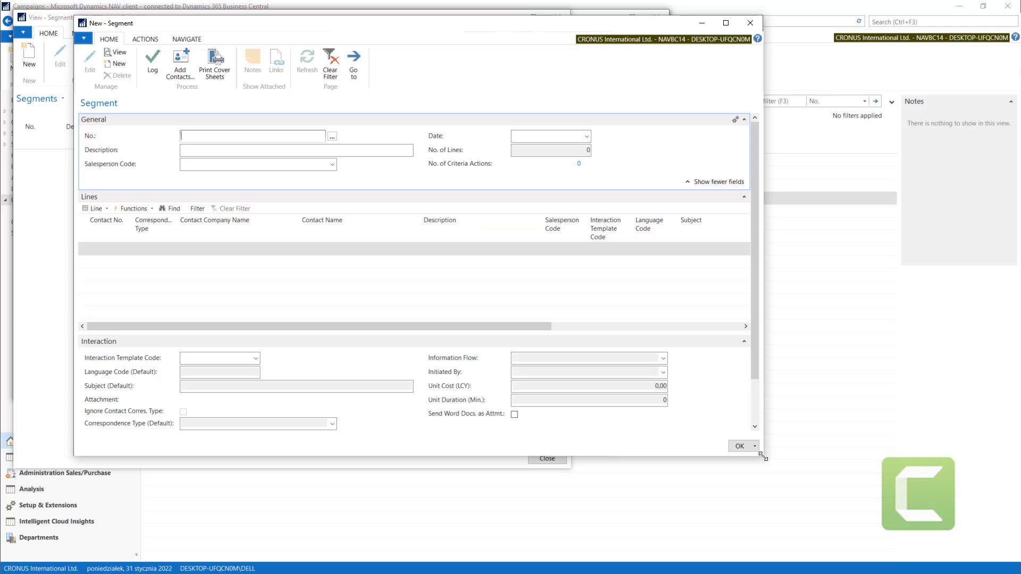
pyautogui.moveTo(764, 457); pyautogui.dragTo(836, 505)
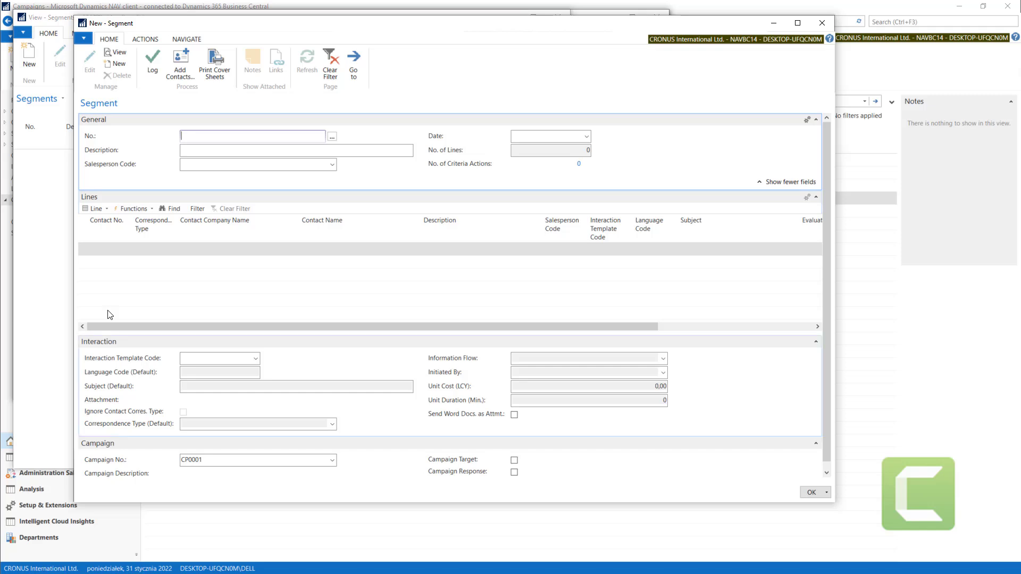
pyautogui.click(221, 135)
pyautogui.click(205, 149)
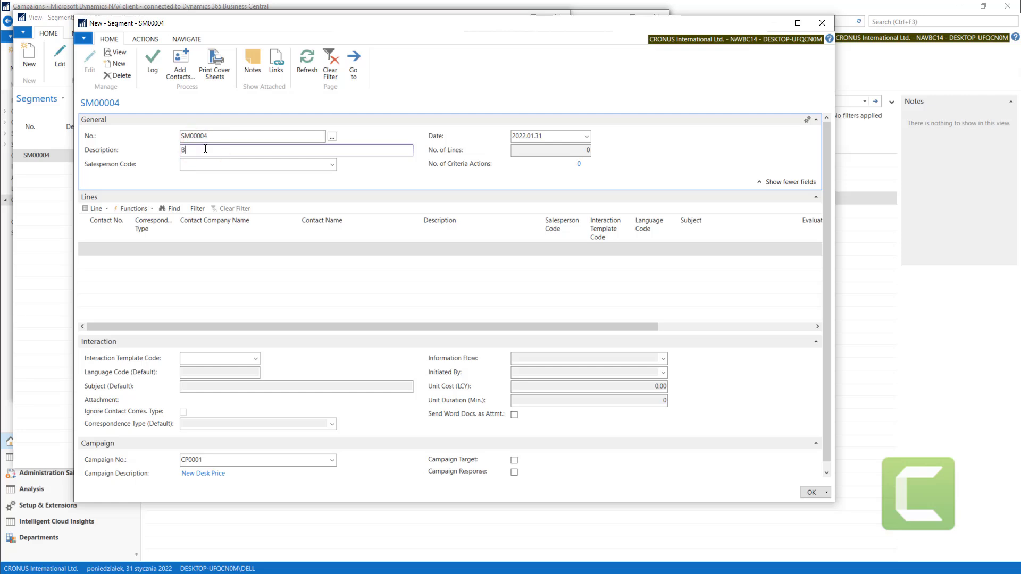
pyautogui.write('Desk Customers')
pyautogui.press('Tab')
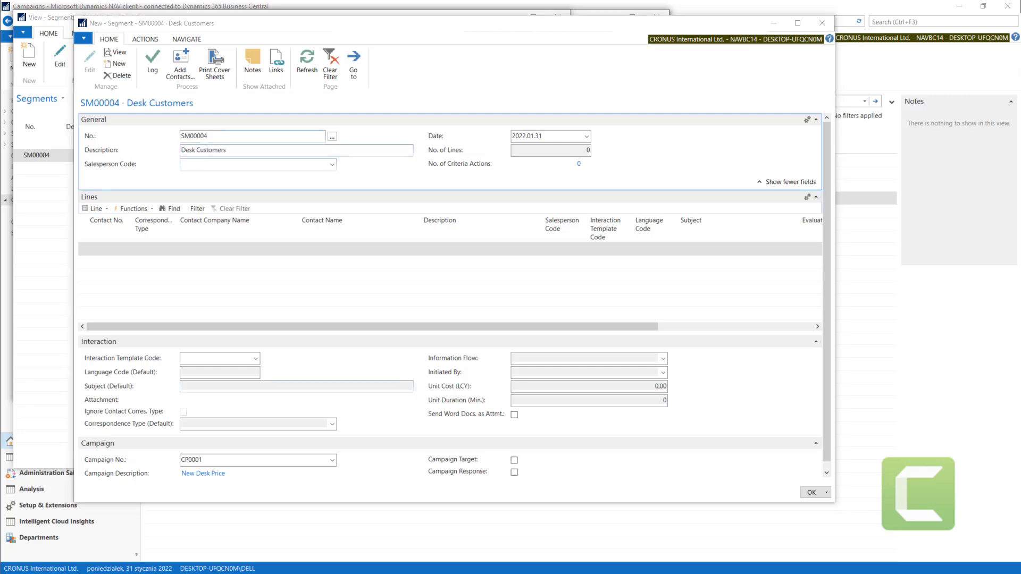
pyautogui.click(233, 150)
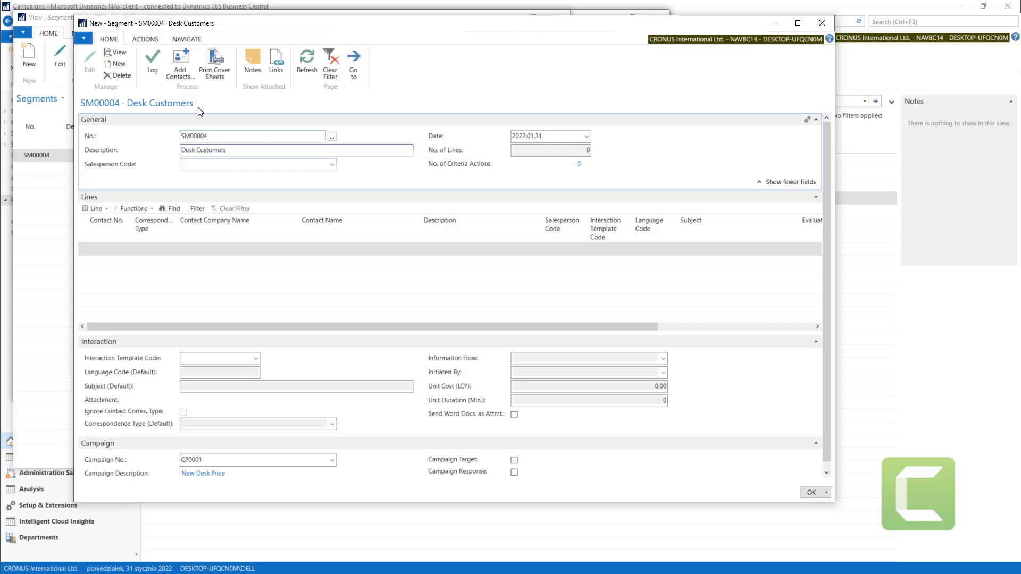
# Step: Start adding contacts to the segment and filter the contact Type to Company
pyautogui.click(178, 75)
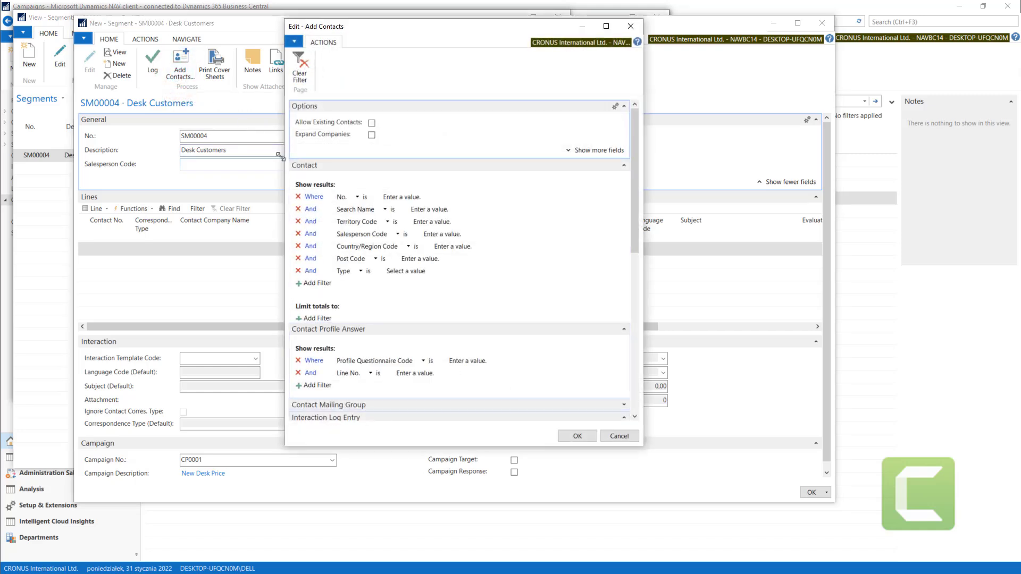
pyautogui.moveTo(642, 447); pyautogui.dragTo(789, 515)
pyautogui.moveTo(437, 29); pyautogui.dragTo(271, 20)
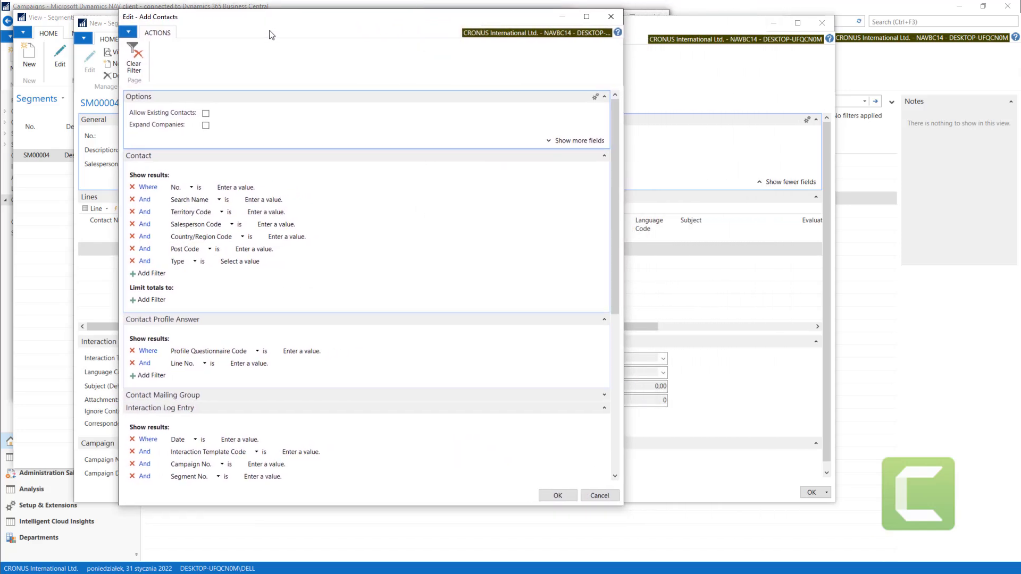
pyautogui.click(243, 261)
pyautogui.click(269, 262)
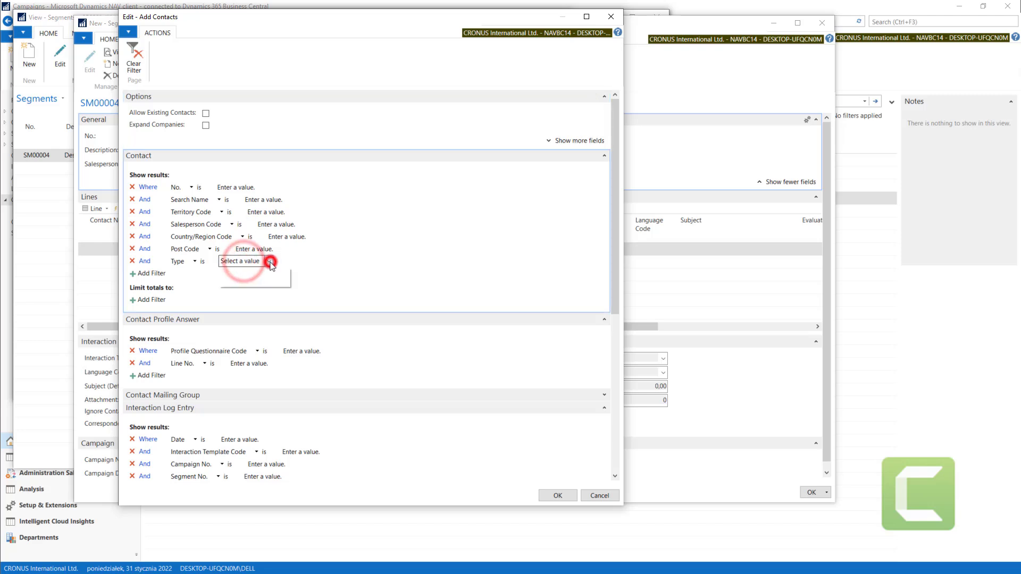
pyautogui.click(238, 274)
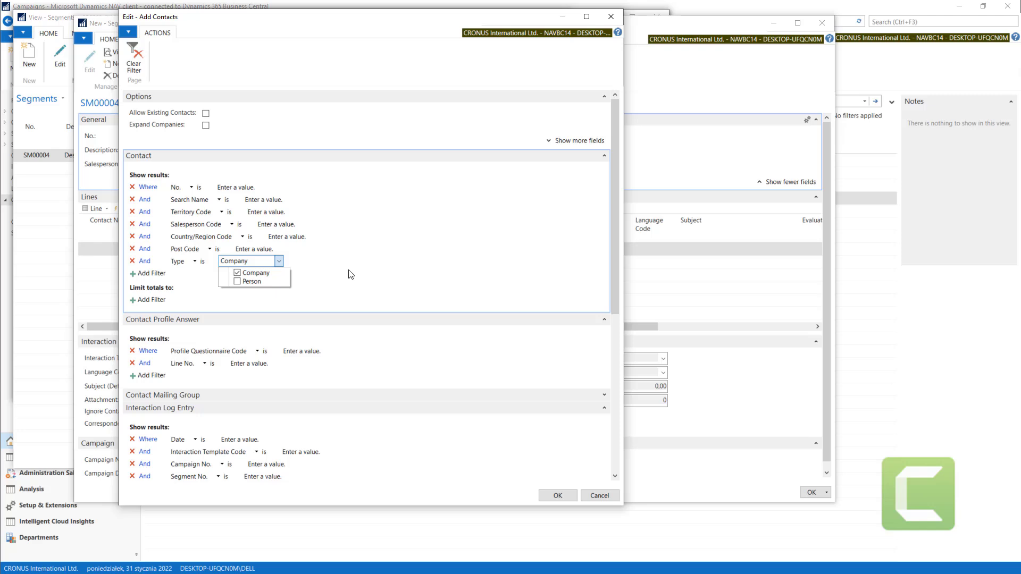
pyautogui.click(349, 273)
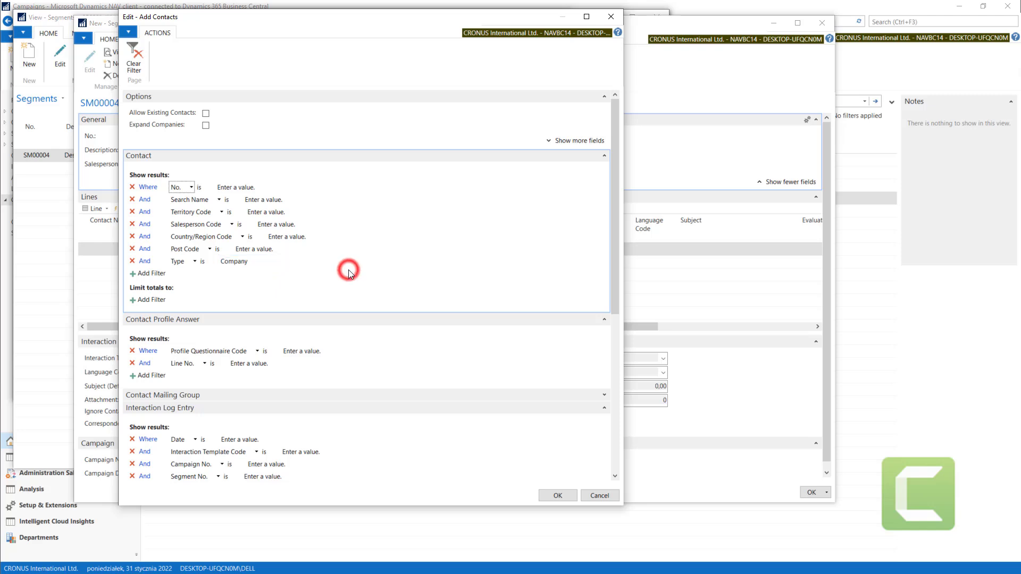
# Step: Filter the contact profile answers to questionnaire code COMPANY and line number 20000, the 1..99 answer
pyautogui.click(319, 351)
pyautogui.click(356, 352)
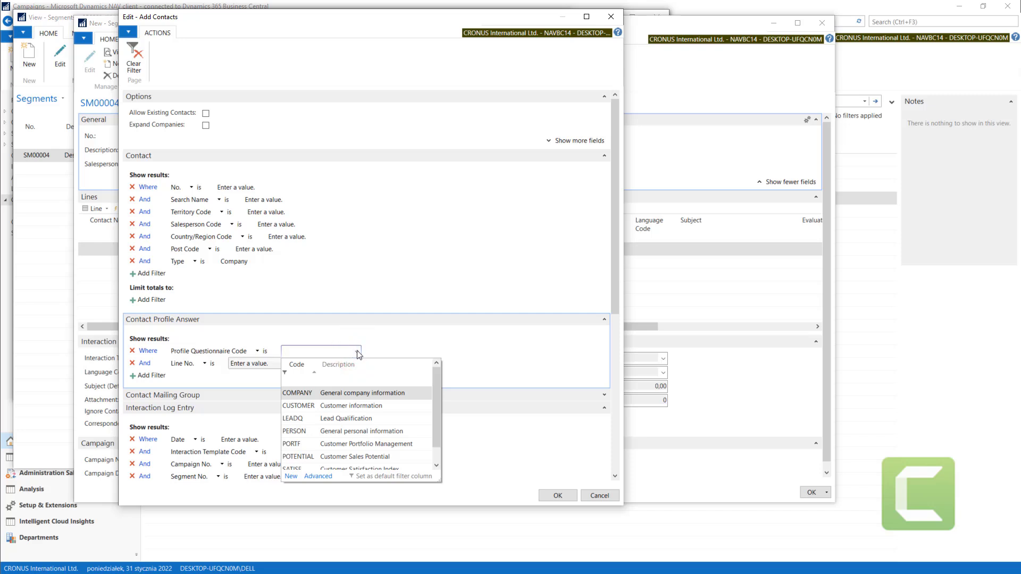
pyautogui.click(351, 393)
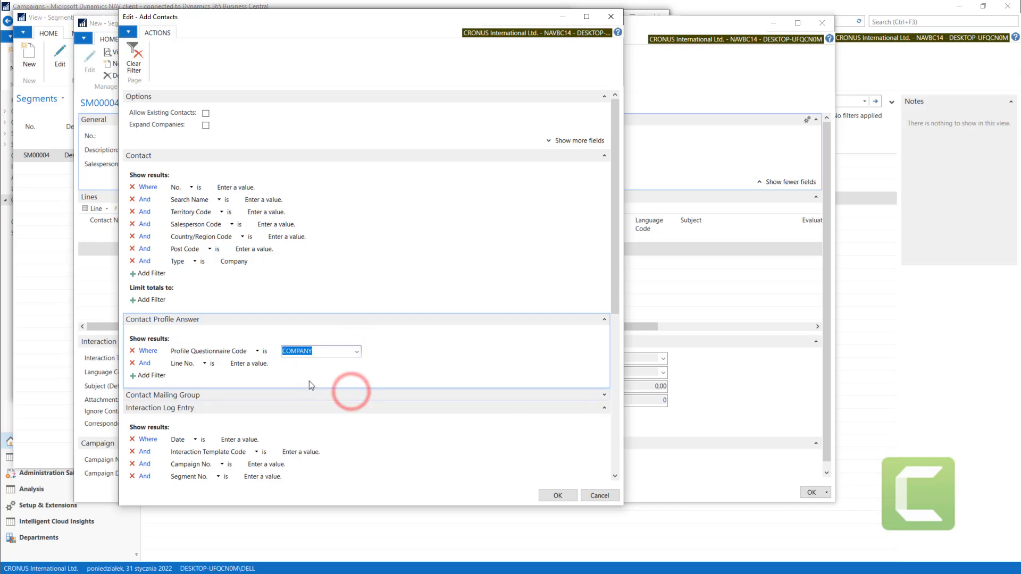
pyautogui.click(260, 369)
pyautogui.click(304, 364)
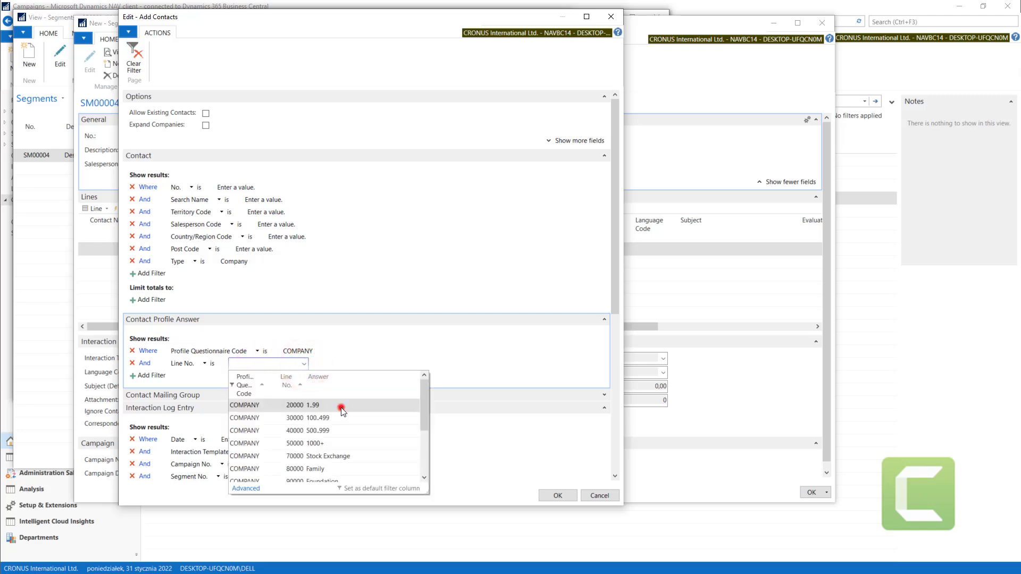
pyautogui.click(341, 408)
# Step: Examine the mailing group, interaction log, industry group and business relation filters, including the available business relation codes
pyautogui.moveTo(616, 301); pyautogui.dragTo(616, 409)
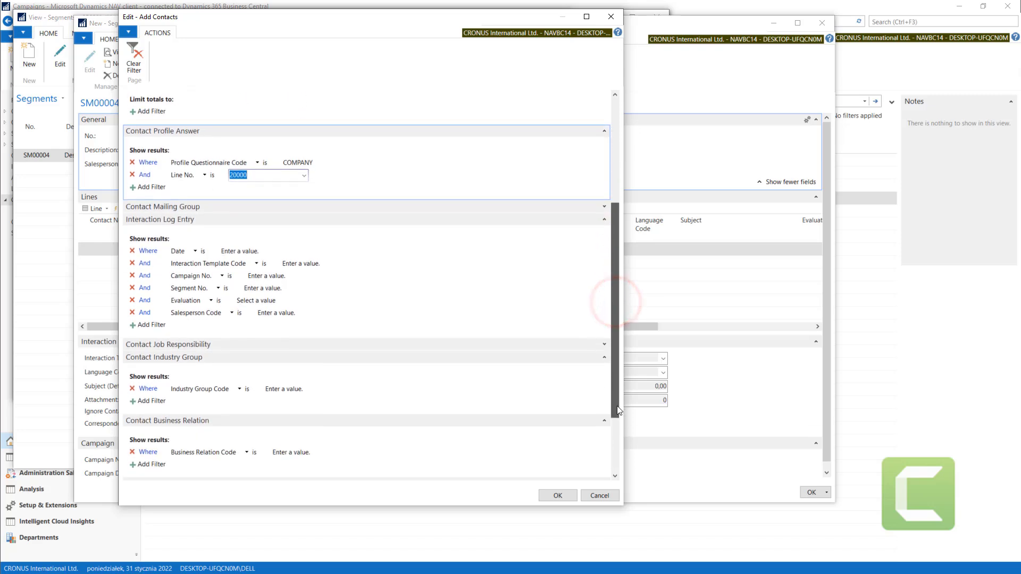
pyautogui.click(605, 205)
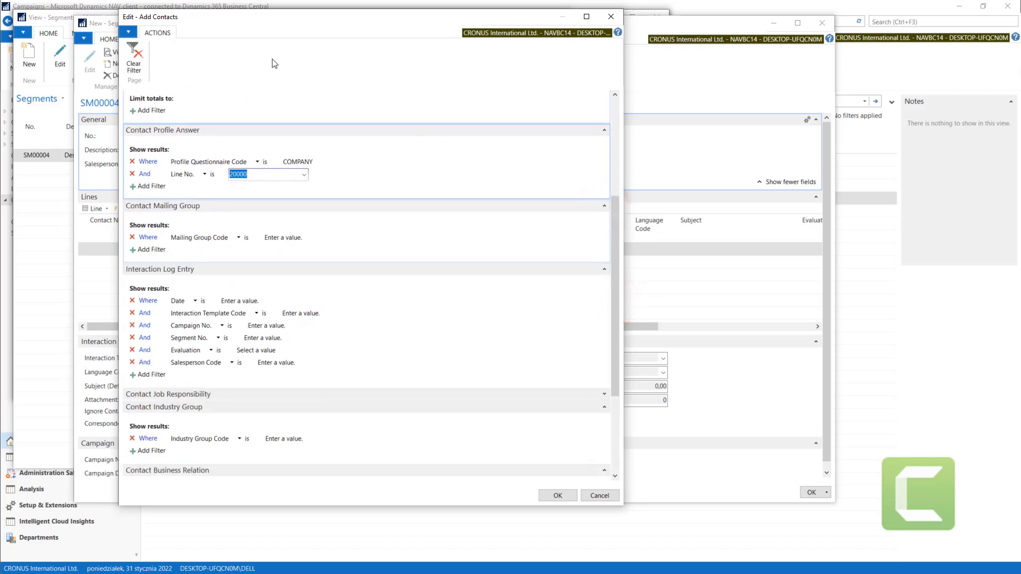
pyautogui.moveTo(179, 20); pyautogui.dragTo(371, 34)
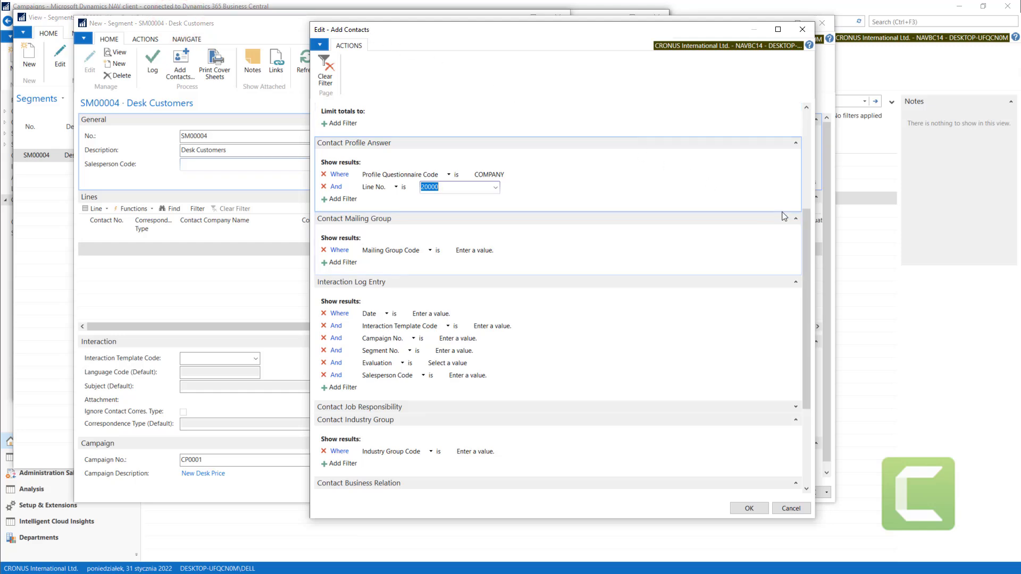
pyautogui.moveTo(806, 222); pyautogui.dragTo(800, 267)
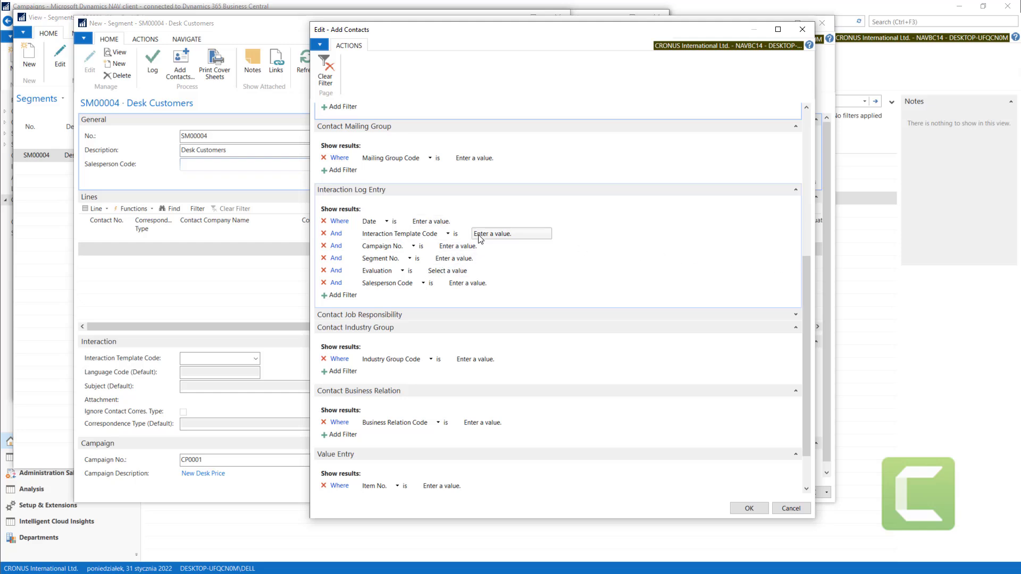
pyautogui.moveTo(806, 265); pyautogui.dragTo(808, 308)
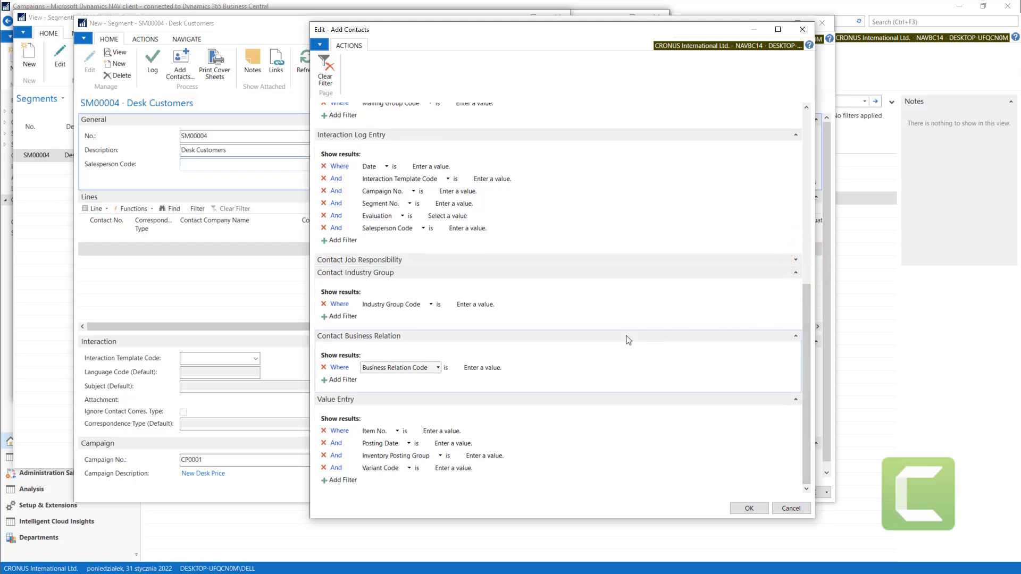
pyautogui.click(391, 368)
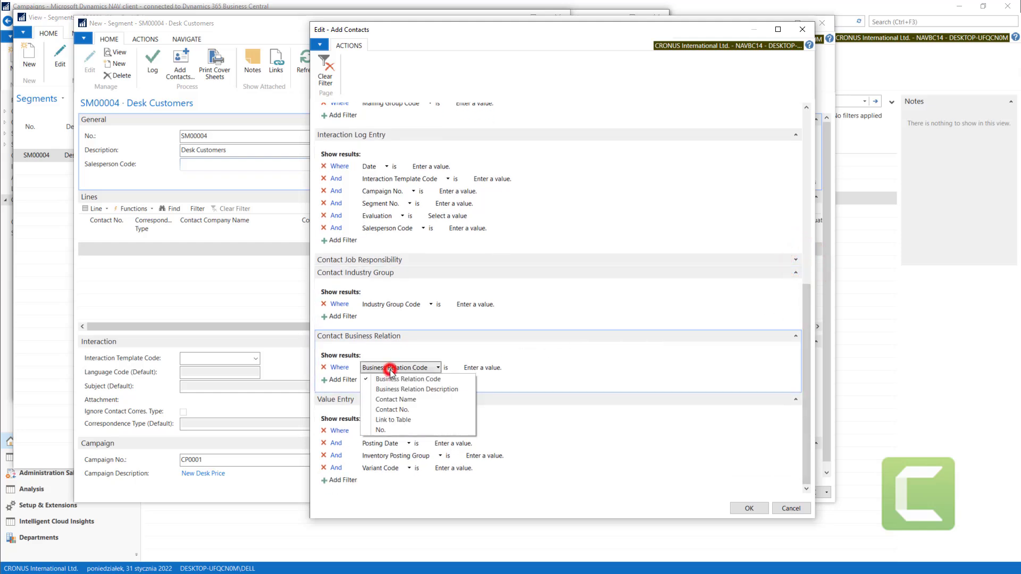
pyautogui.click(489, 368)
pyautogui.click(537, 368)
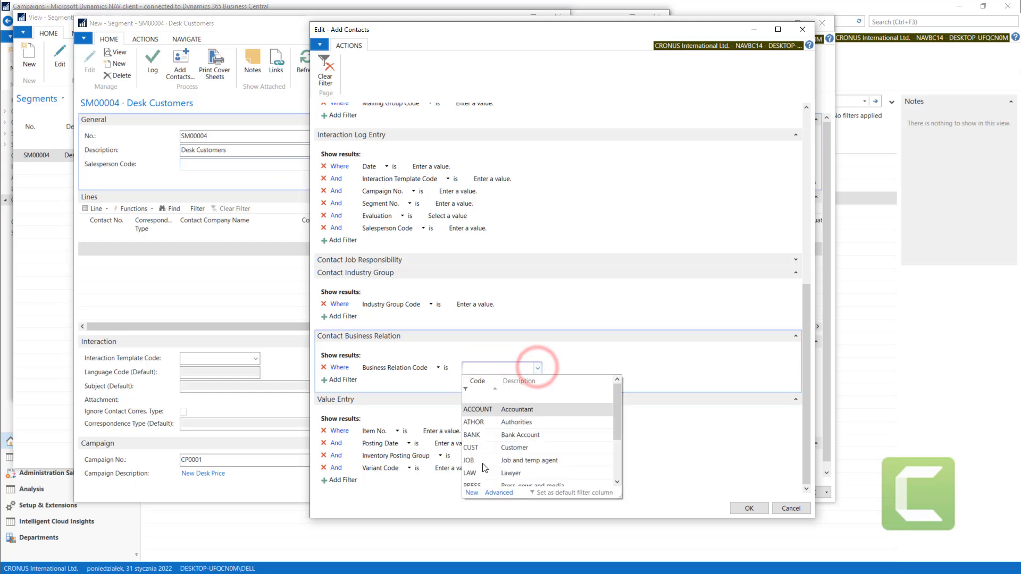
pyautogui.scroll(-1, 484, 467)
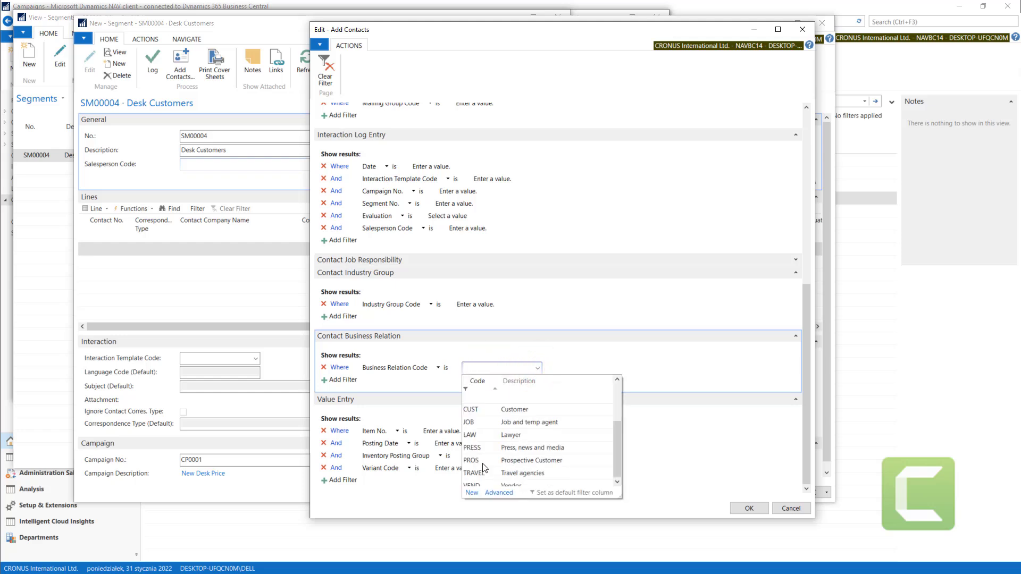
pyautogui.scroll(-1, 484, 467)
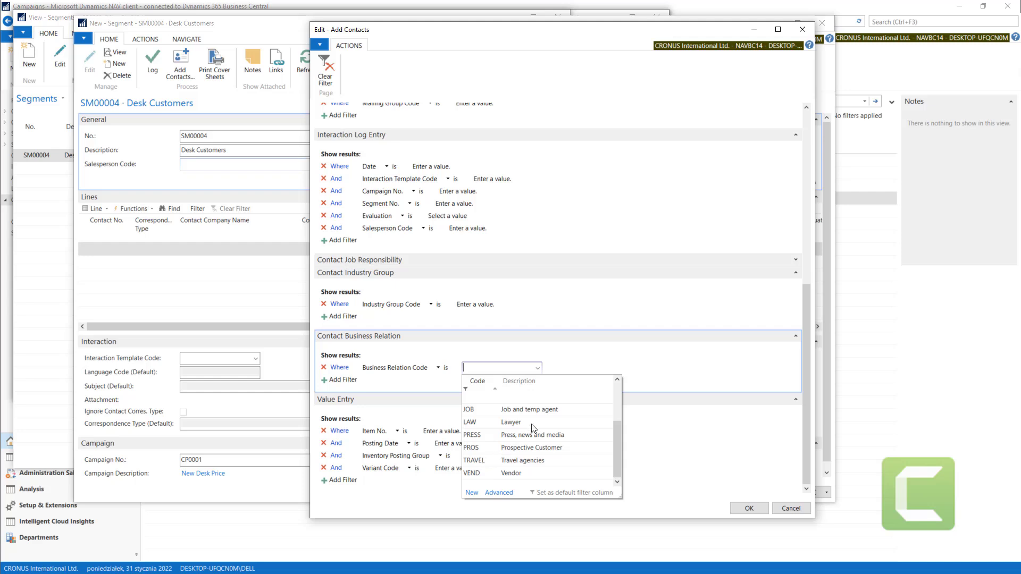
pyautogui.click(612, 364)
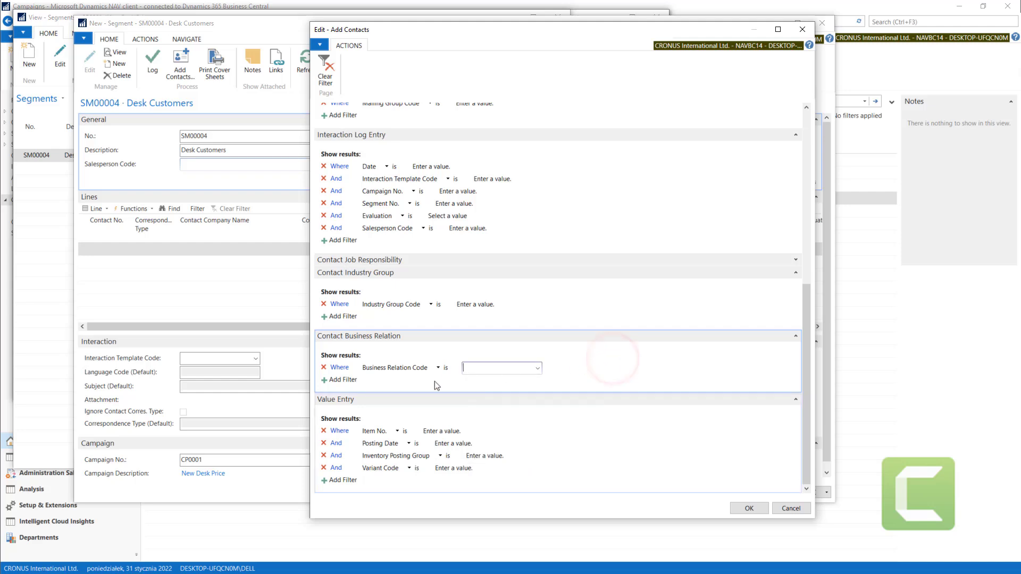
# Step: Filter the value entries to item 1896-S, ATHENS Desk, and add the matching contacts to the segment
pyautogui.click(328, 399)
pyautogui.click(438, 430)
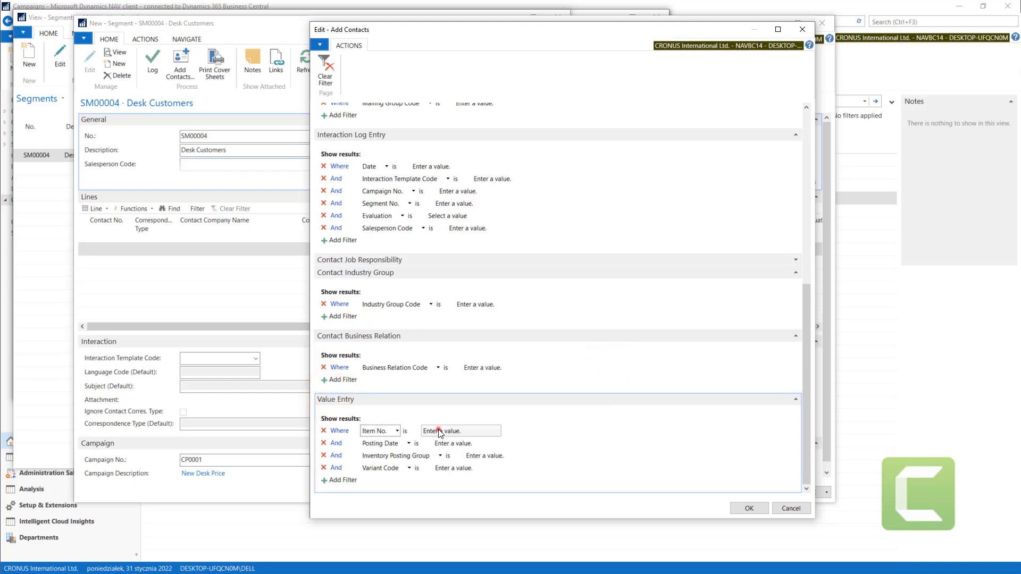
pyautogui.click(497, 431)
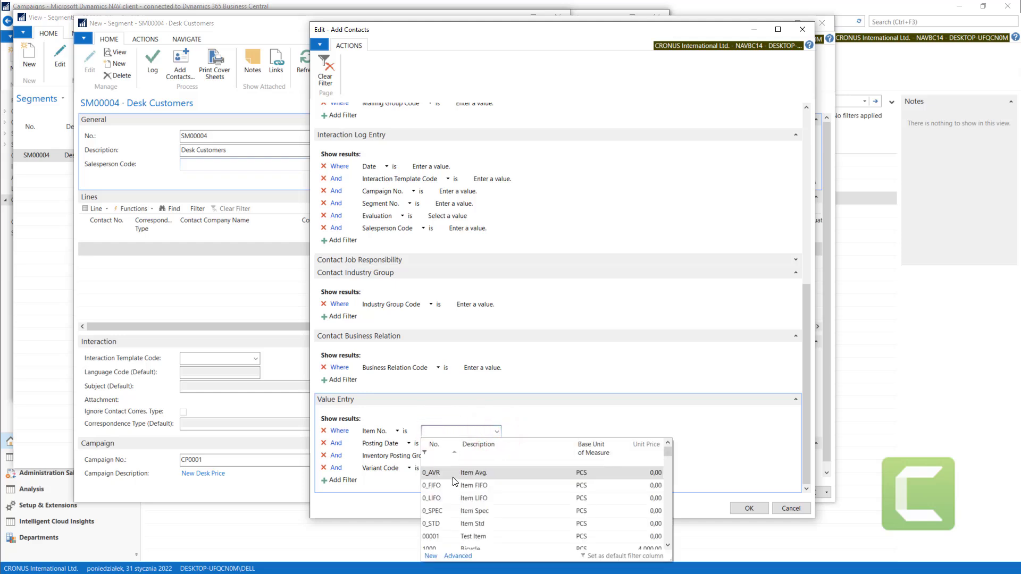
pyautogui.write('18')
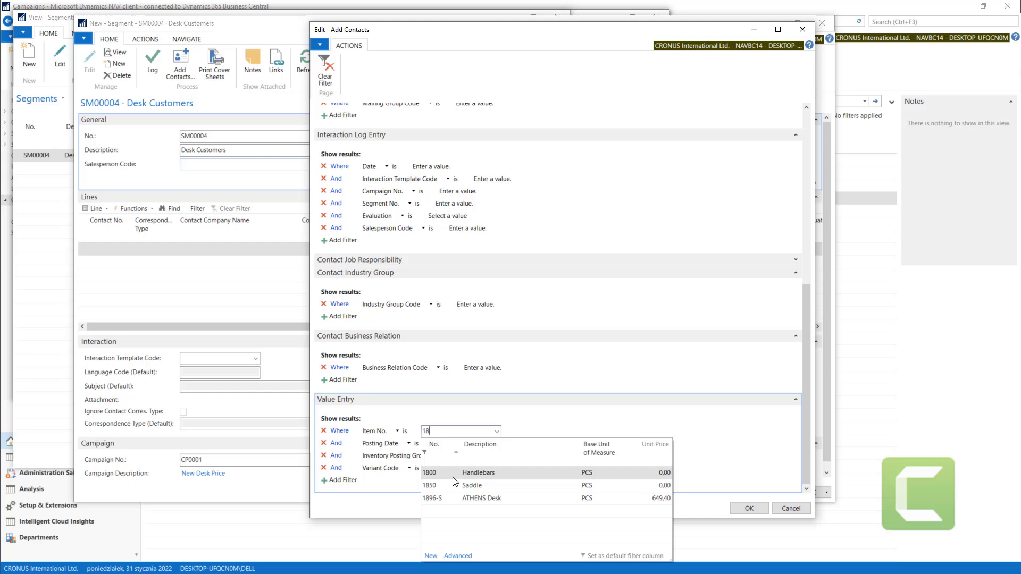
pyautogui.click(475, 498)
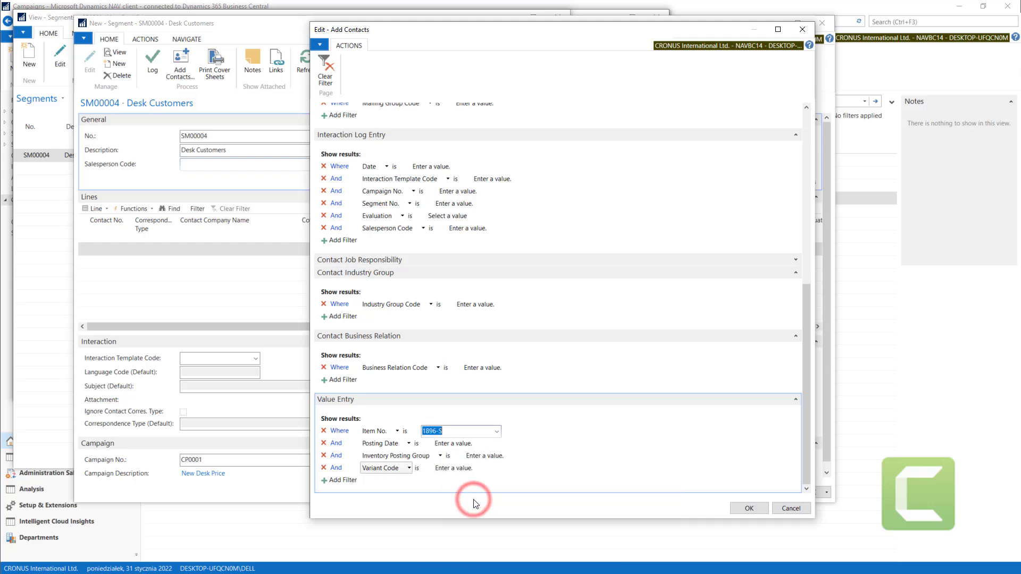
pyautogui.click(471, 445)
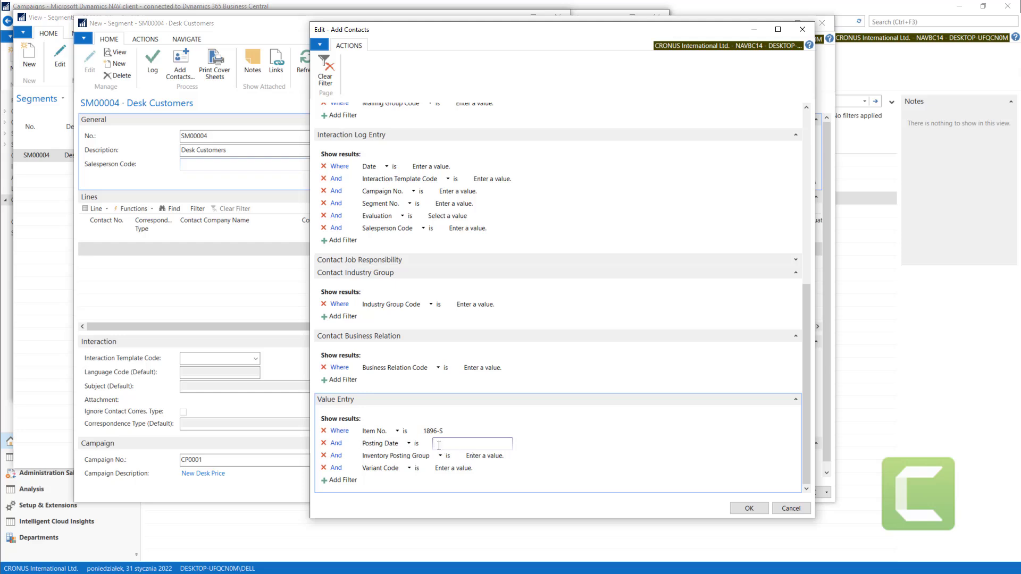
pyautogui.moveTo(805, 423); pyautogui.dragTo(801, 242)
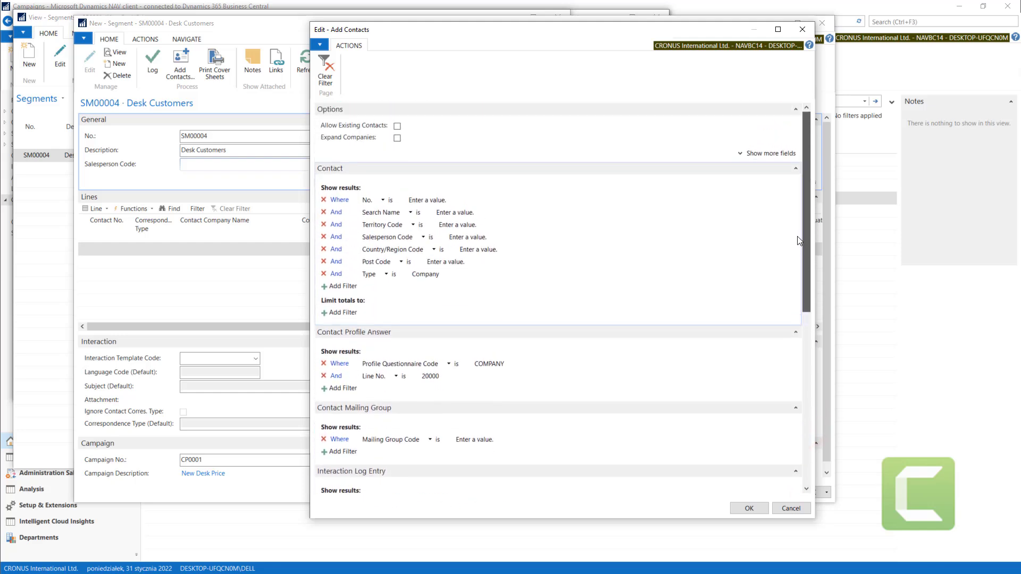
pyautogui.click(748, 509)
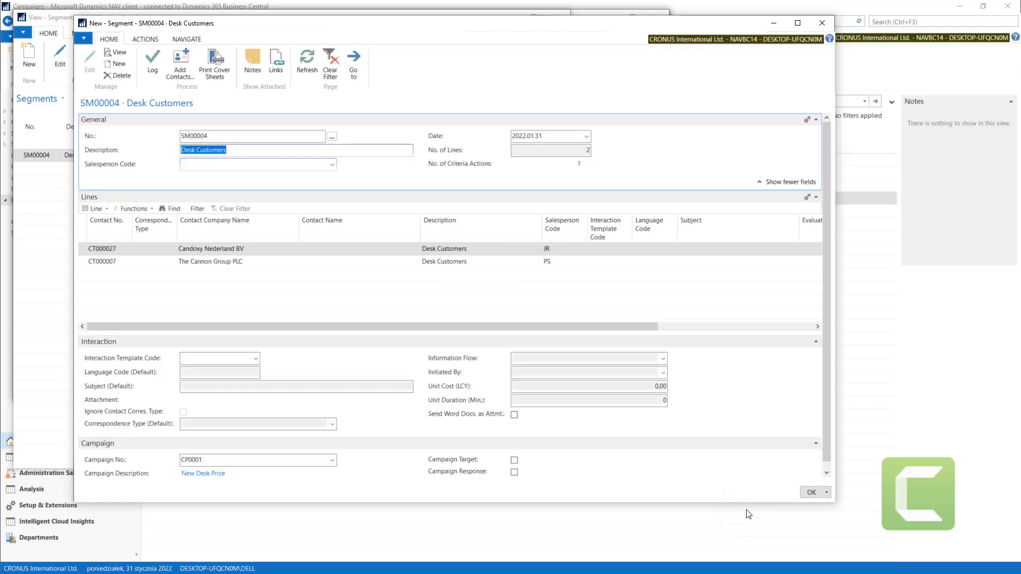
pyautogui.click(126, 276)
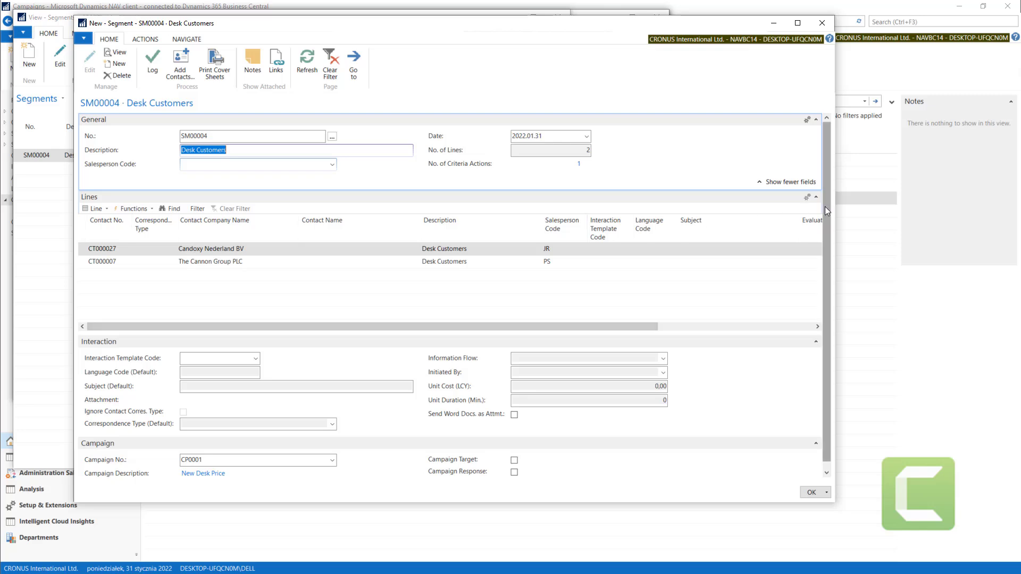
pyautogui.moveTo(825, 206); pyautogui.dragTo(821, 154)
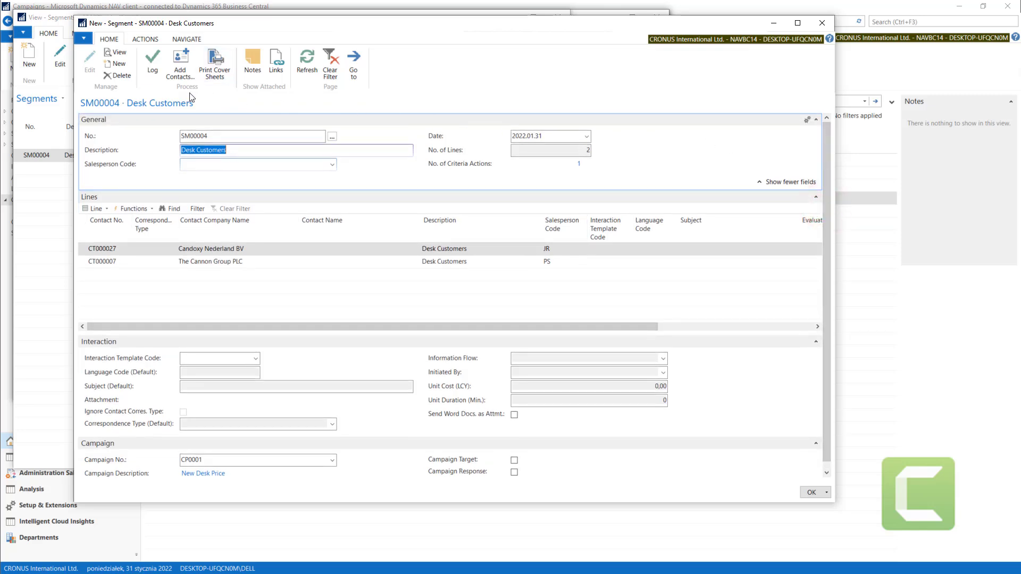
# Step: Save the segment's filter criteria for reuse with the code DESKS and the description Desks
pyautogui.click(156, 40)
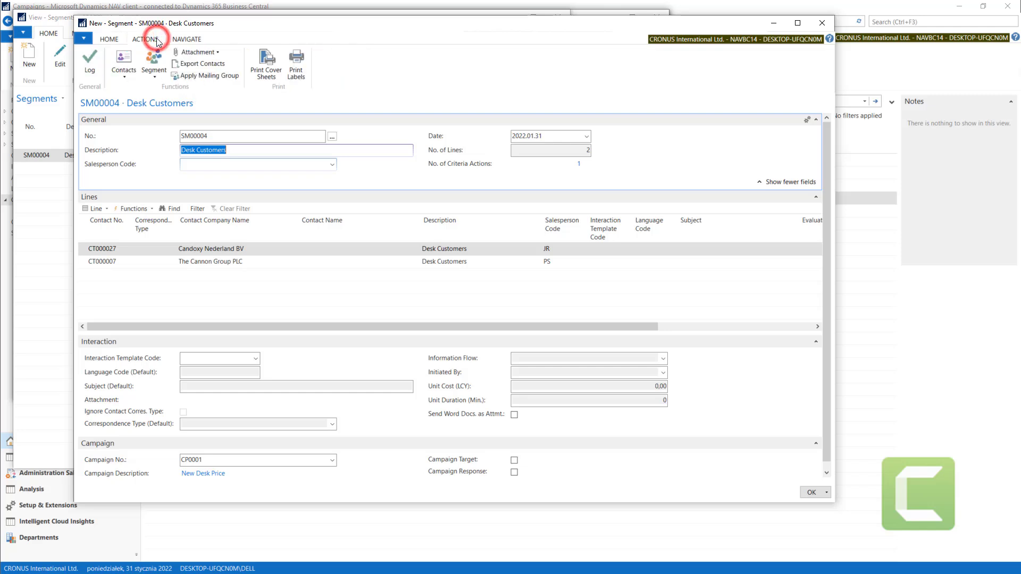
pyautogui.click(128, 80)
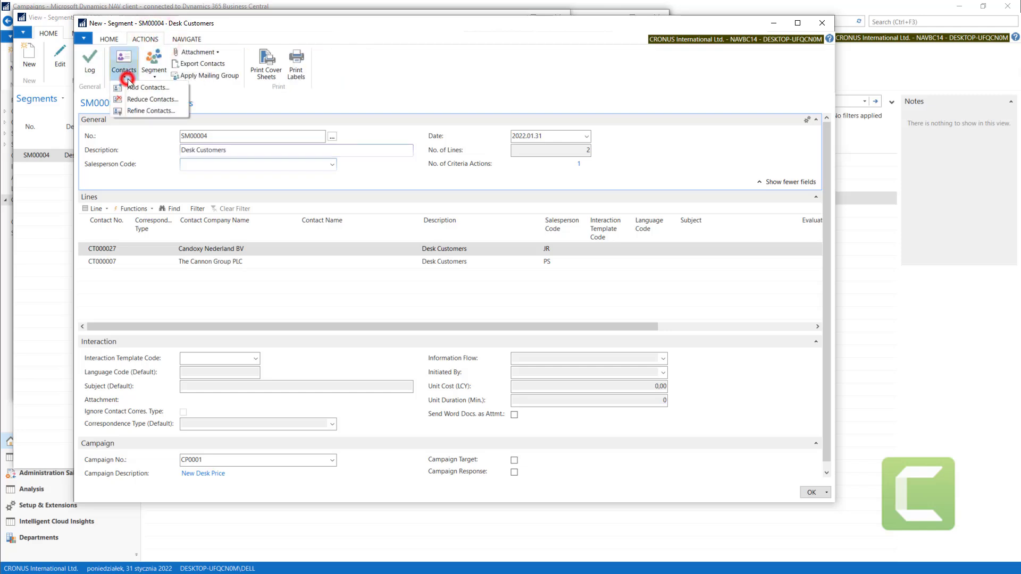
pyautogui.click(154, 70)
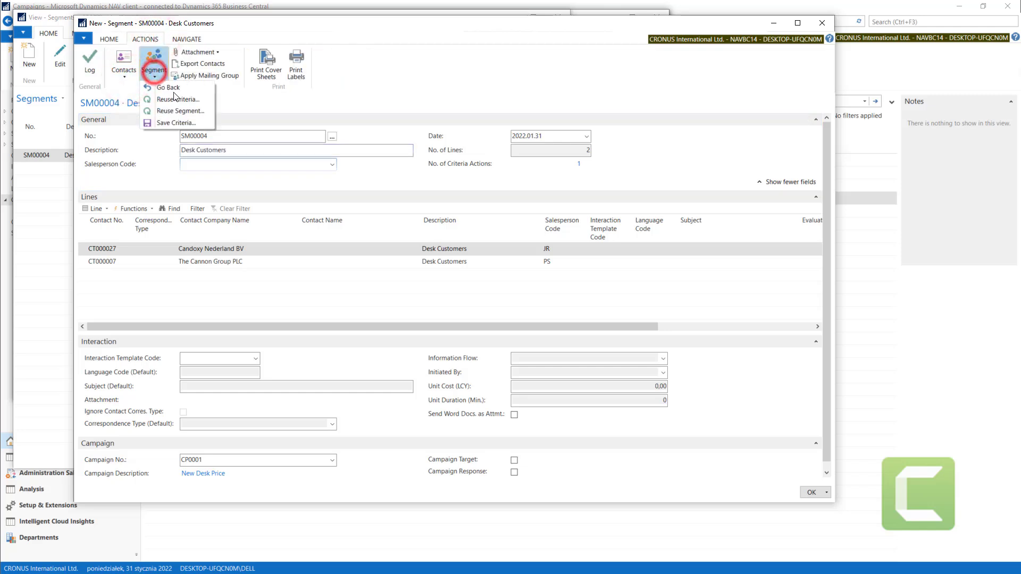
pyautogui.click(184, 123)
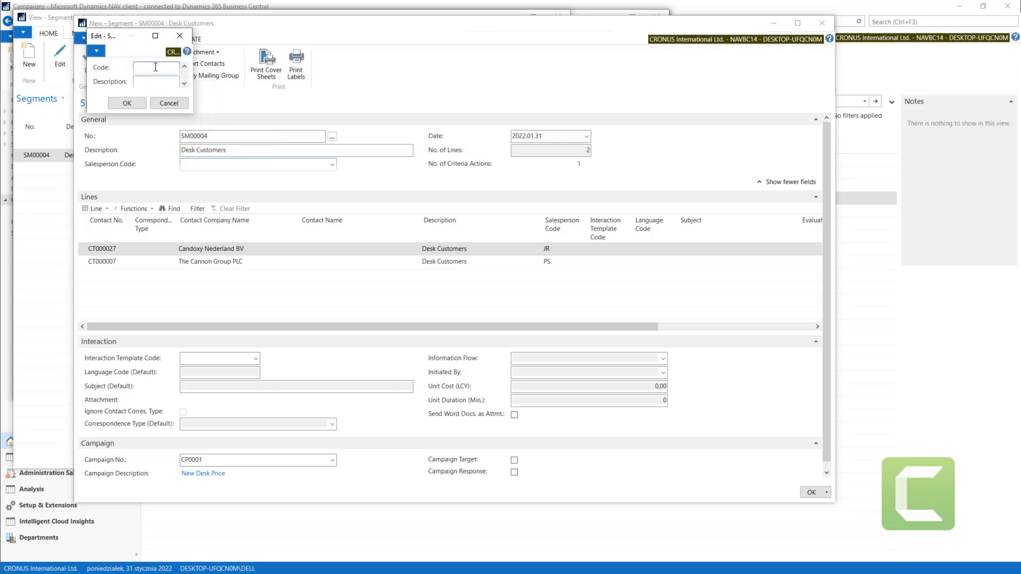
pyautogui.click(155, 67)
pyautogui.write('Desks')
pyautogui.press('Tab')
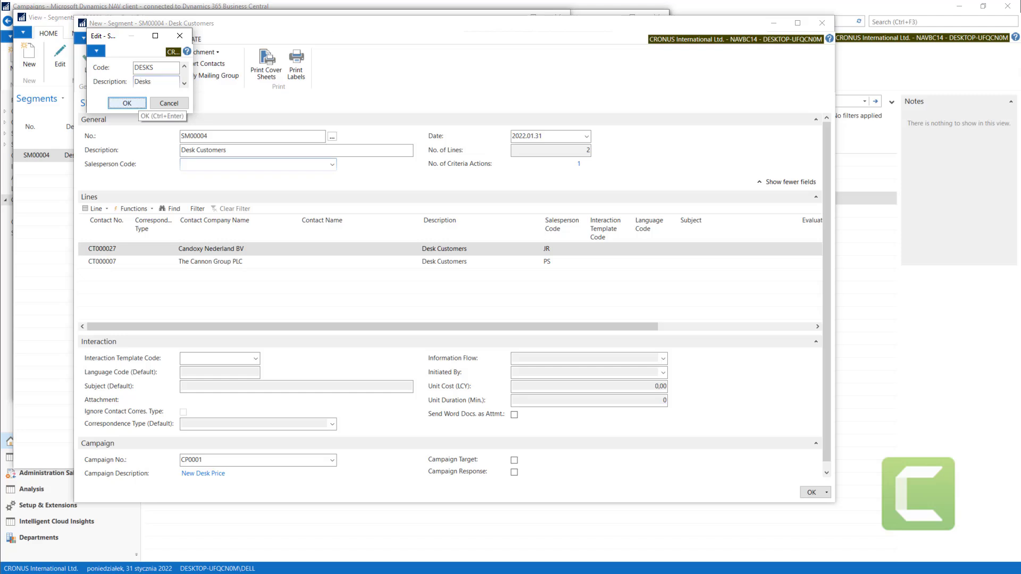
pyautogui.click(128, 103)
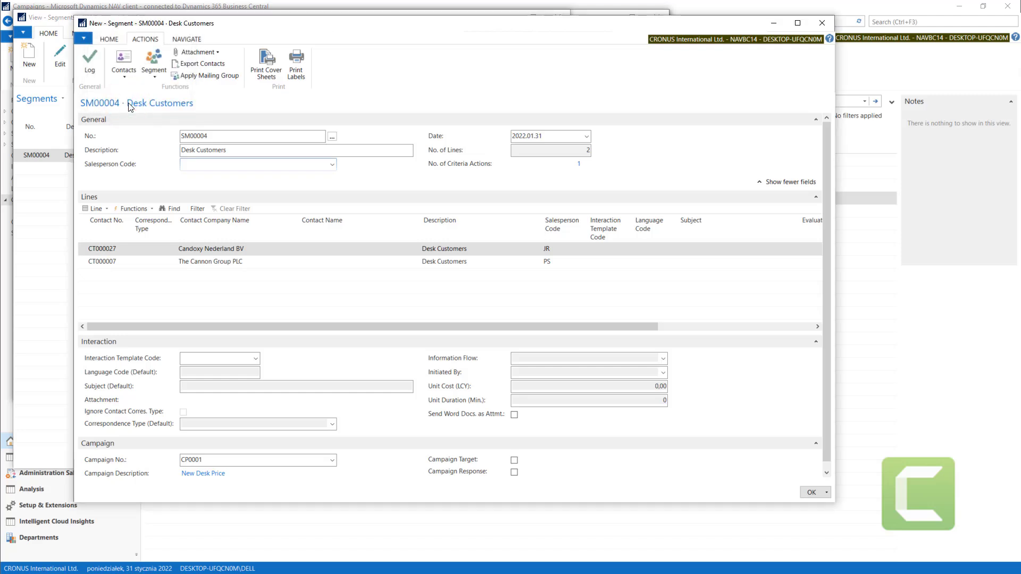
pyautogui.click(128, 80)
pyautogui.click(153, 75)
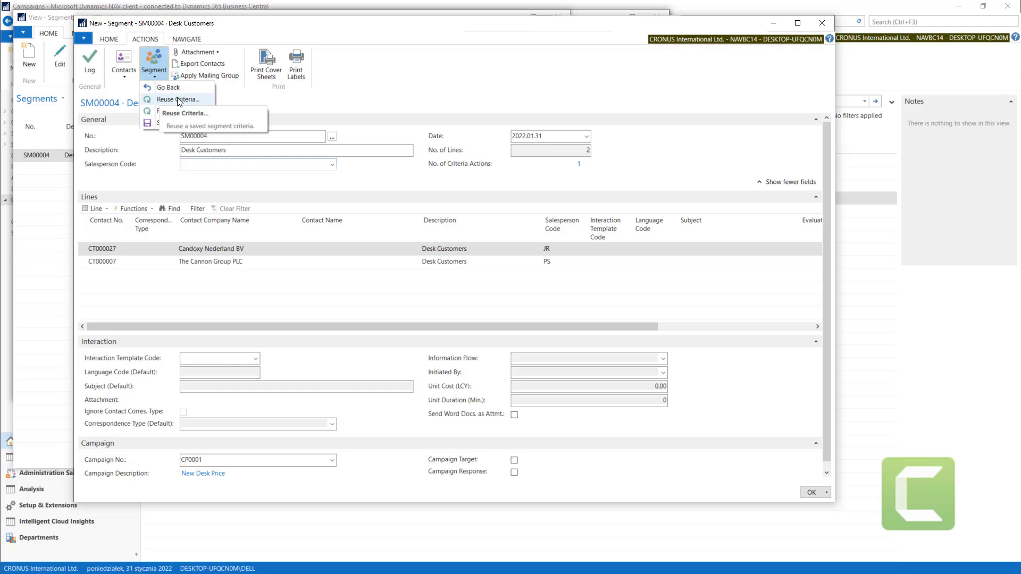
pyautogui.click(275, 96)
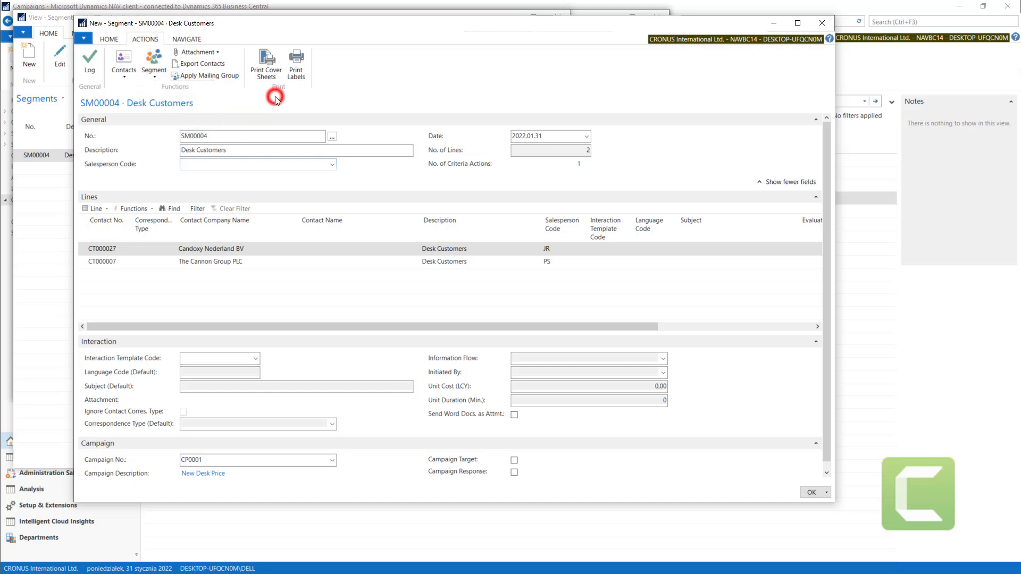
# Step: Add more contacts to the segment, filtering profile answers to questionnaire code COMPANY and line number 30000, the 100..499 answer
pyautogui.click(123, 63)
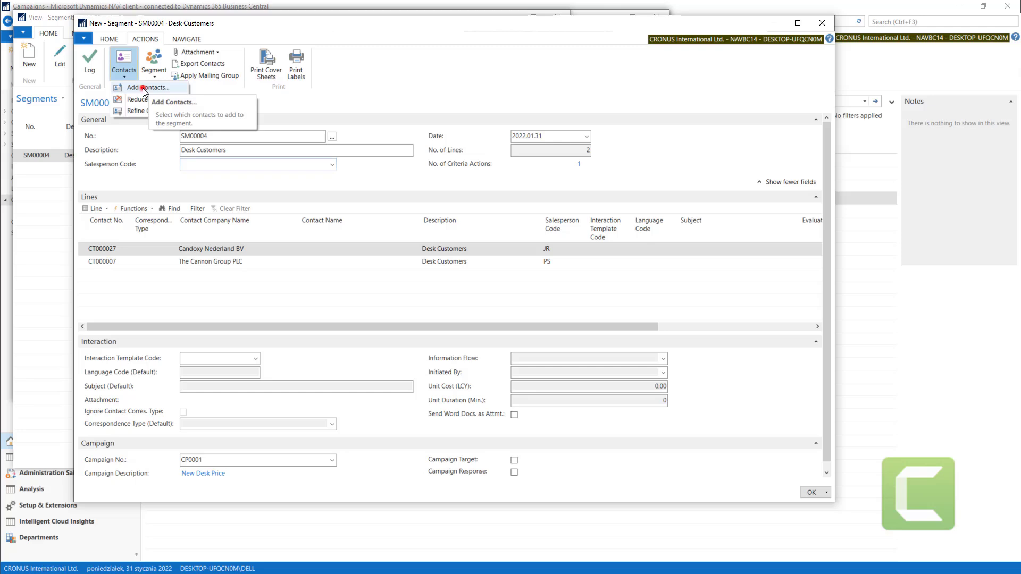
pyautogui.click(143, 88)
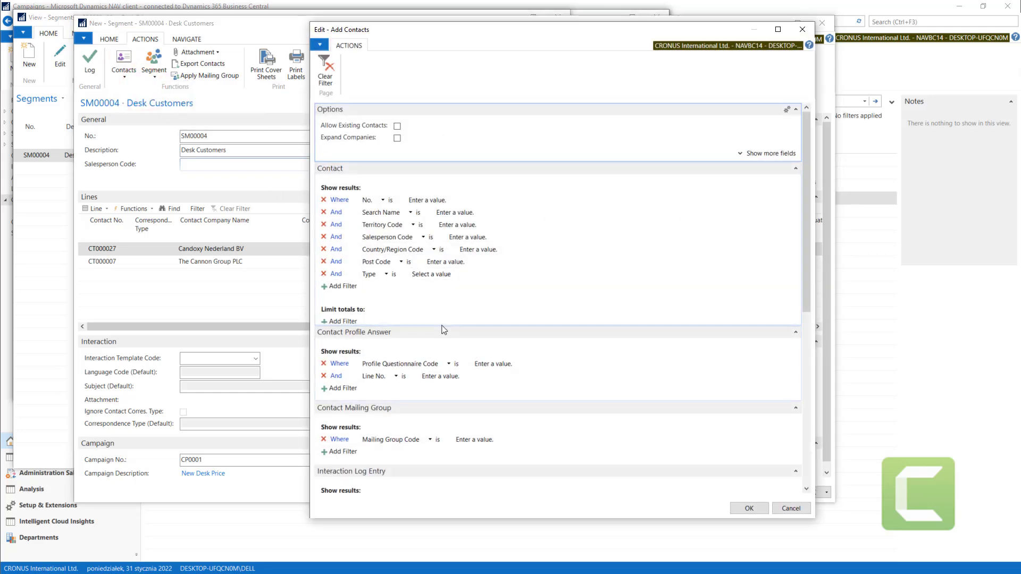
pyautogui.click(493, 365)
pyautogui.click(548, 364)
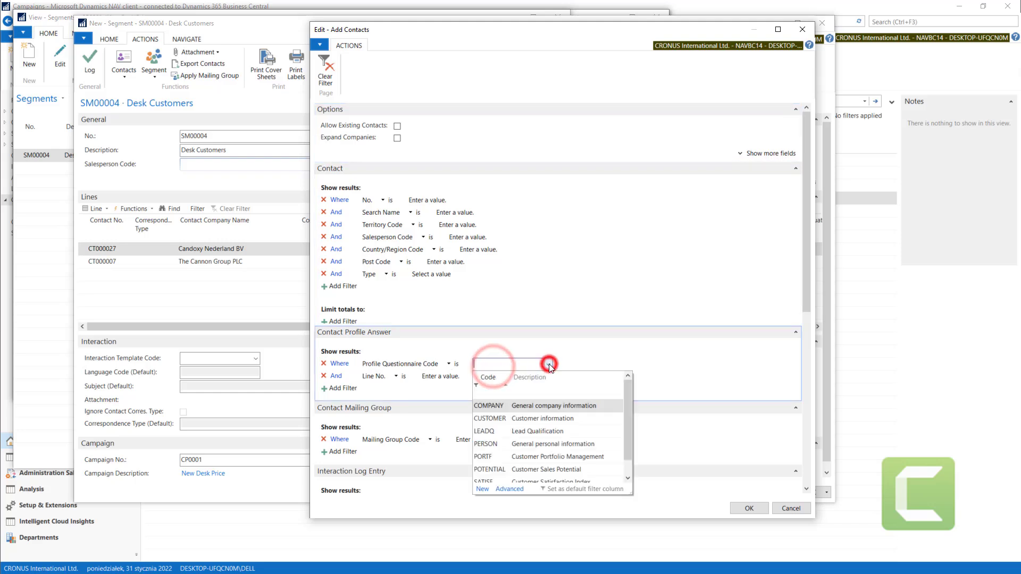
pyautogui.click(491, 404)
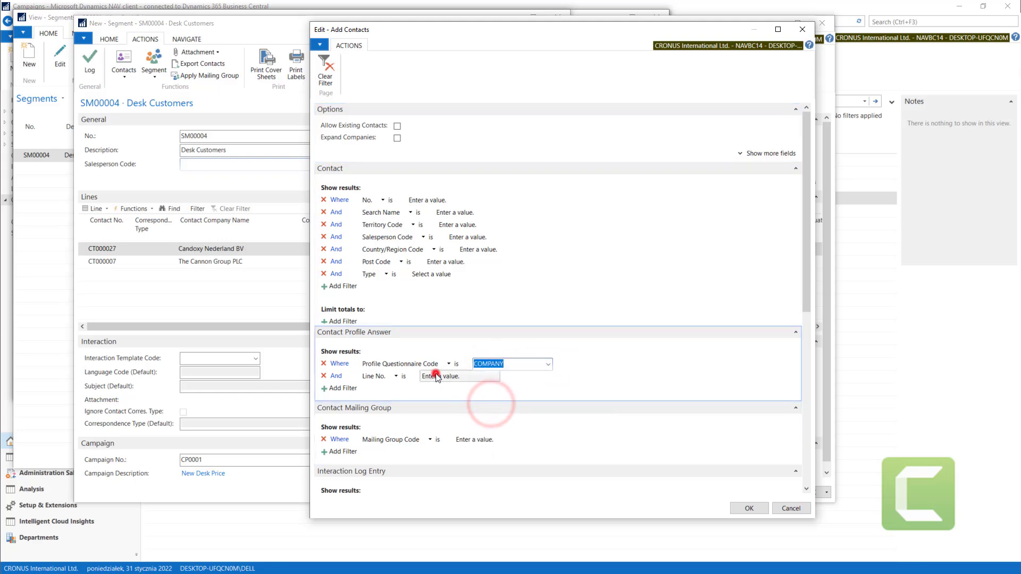
pyautogui.click(479, 375)
pyautogui.click(495, 376)
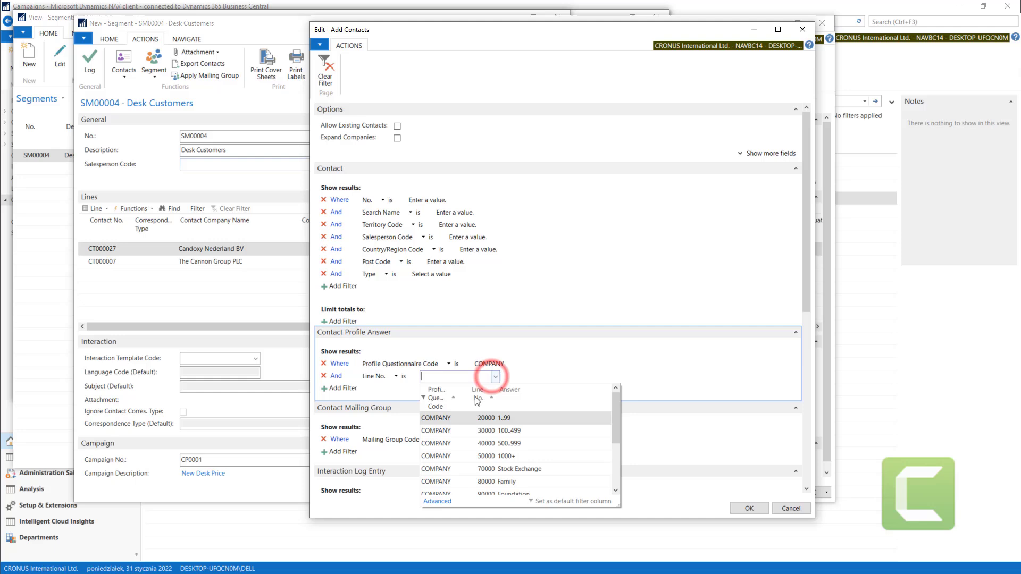
pyautogui.click(449, 431)
pyautogui.click(748, 509)
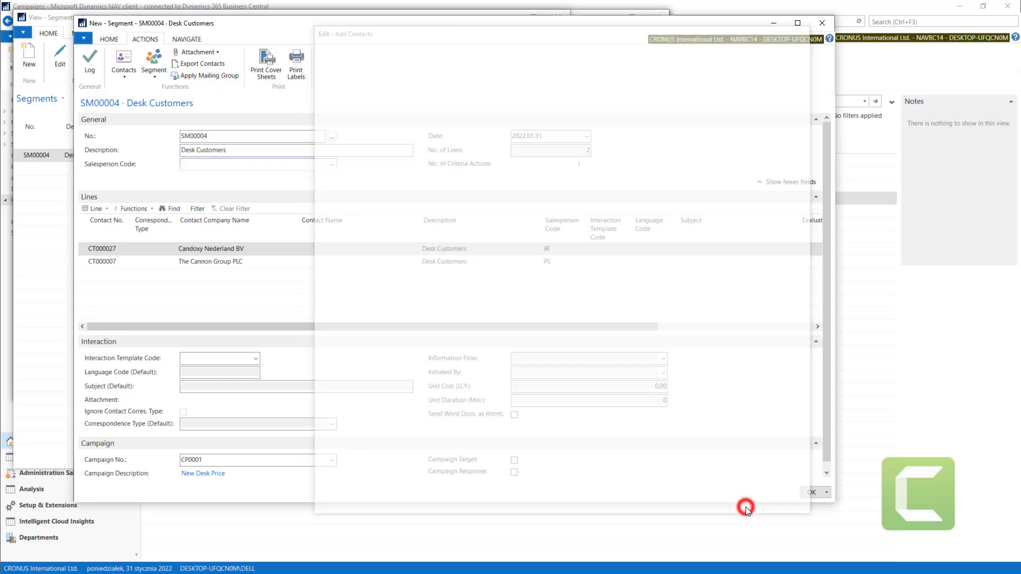
# Step: Look through the contact companies listed in the segment lines
pyautogui.scroll(-10, 232, 291)
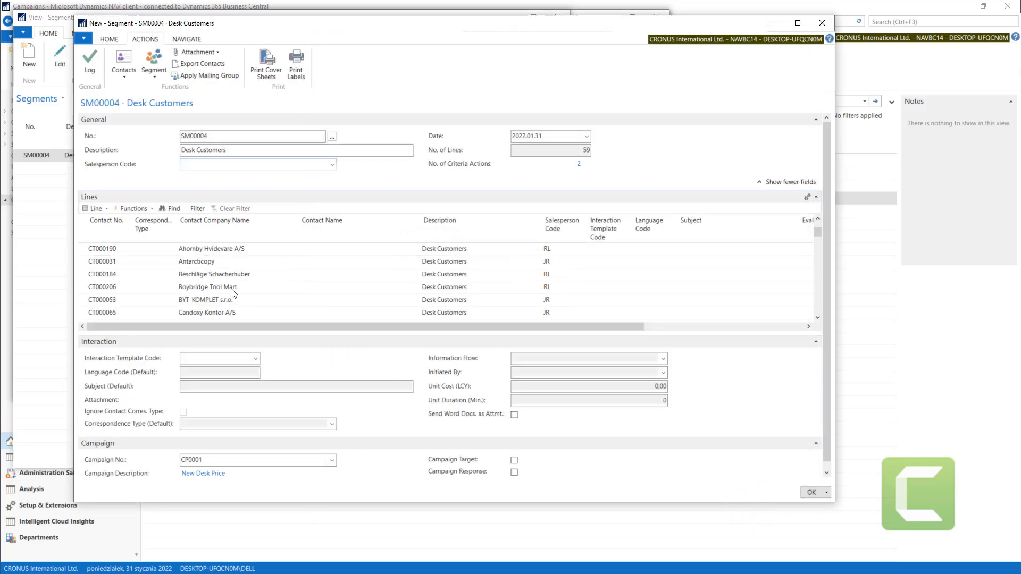
pyautogui.scroll(10, 232, 292)
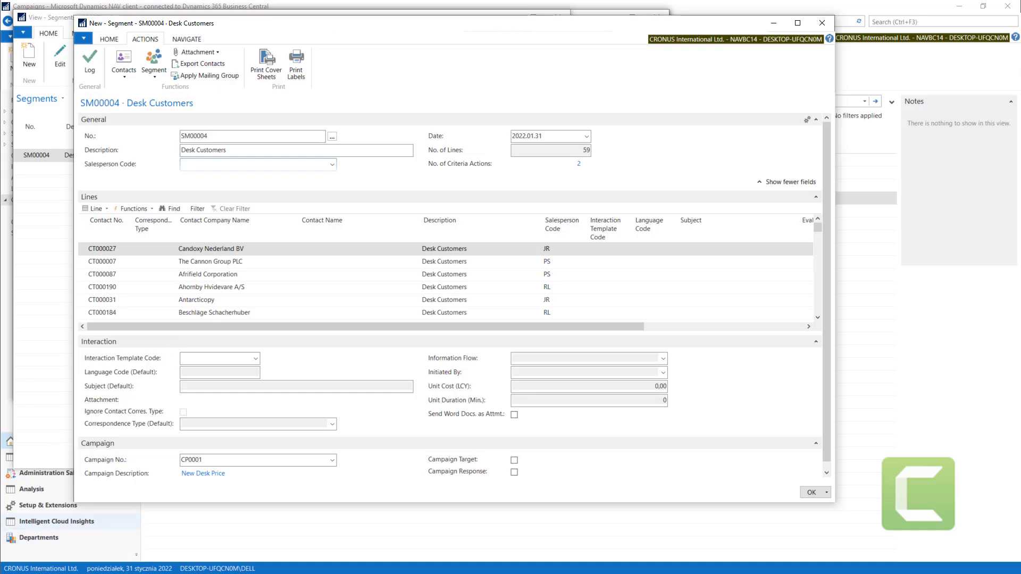
pyautogui.click(4, 339)
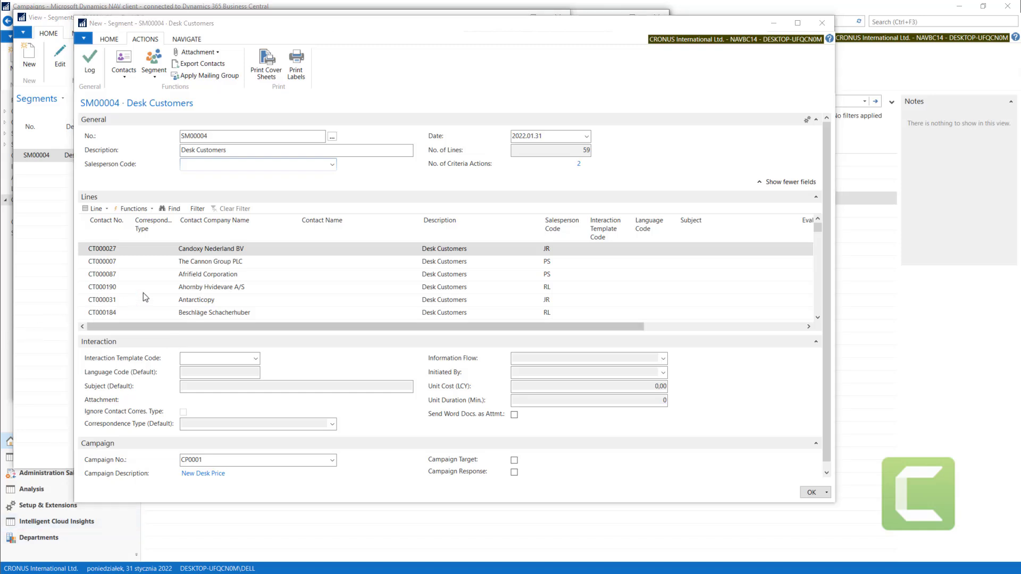
pyautogui.click(194, 277)
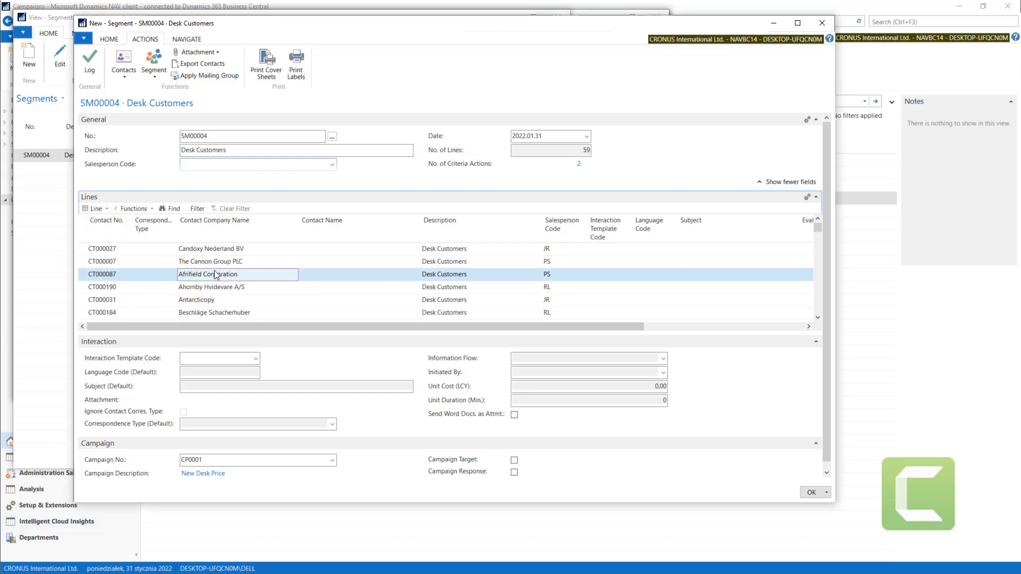
pyautogui.scroll(-6, 216, 274)
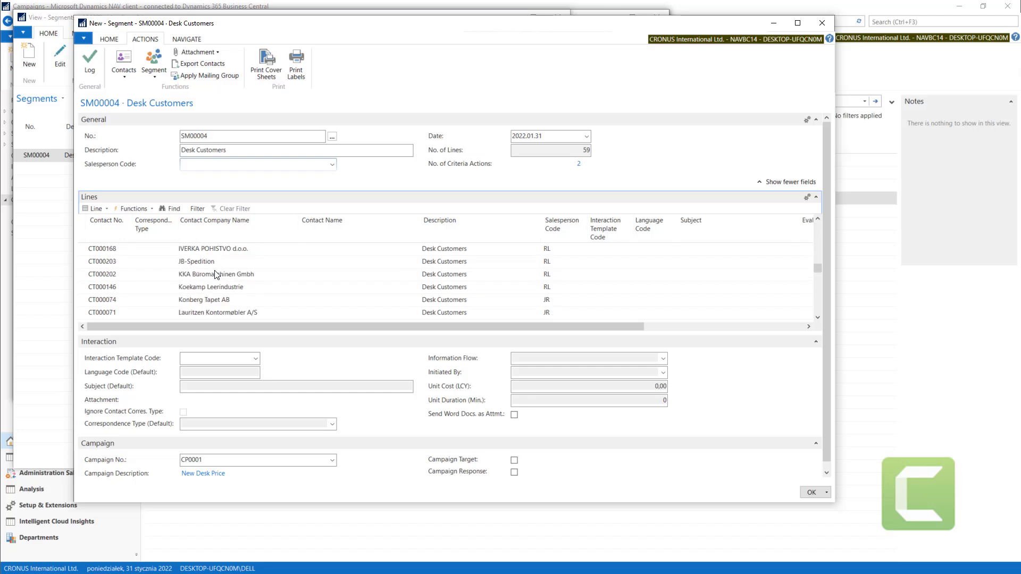
pyautogui.click(830, 250)
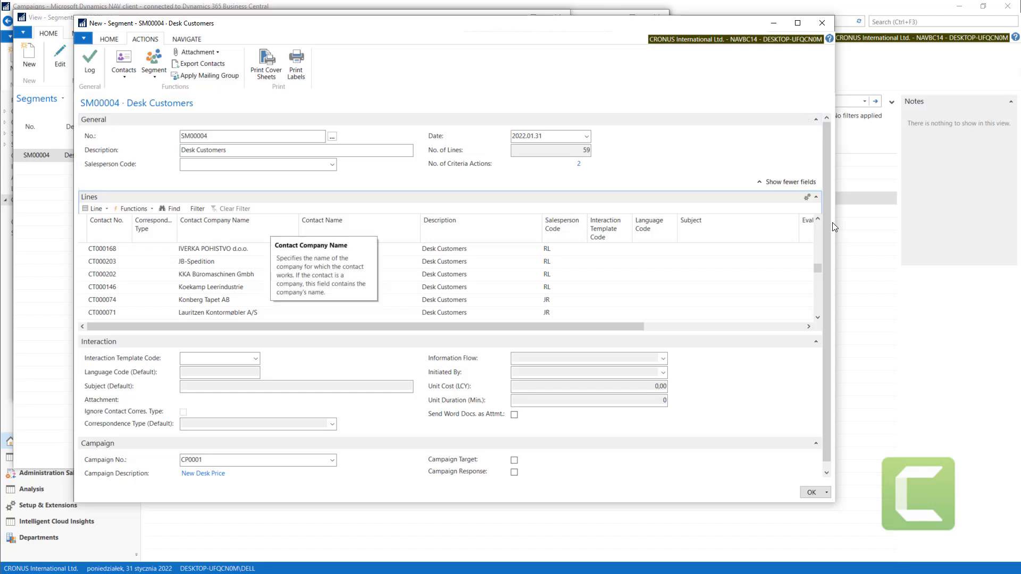
# Step: Set the segment's interaction template code to BUS, the business letter, and apply it to all segment lines
pyautogui.click(206, 360)
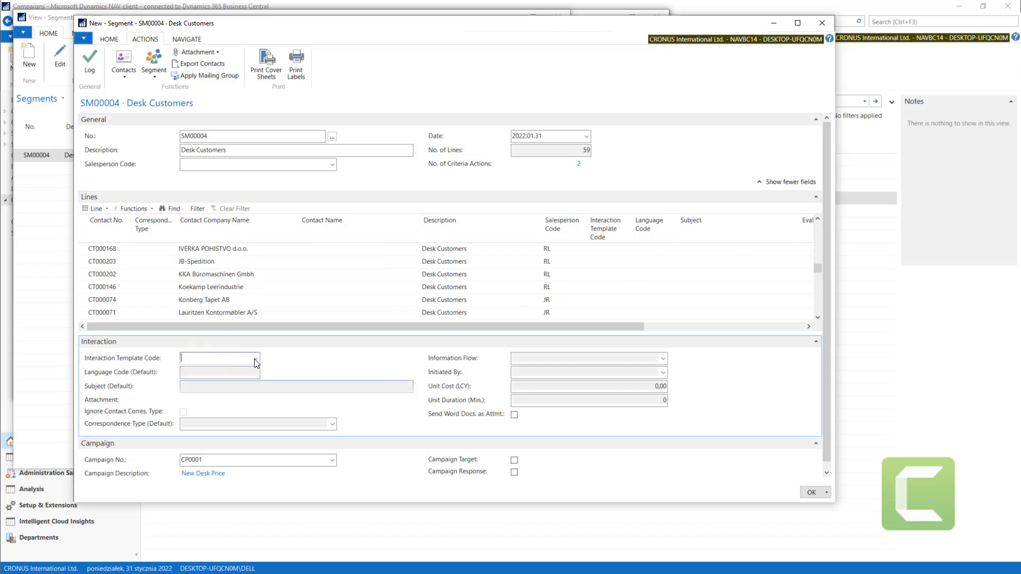
pyautogui.click(254, 359)
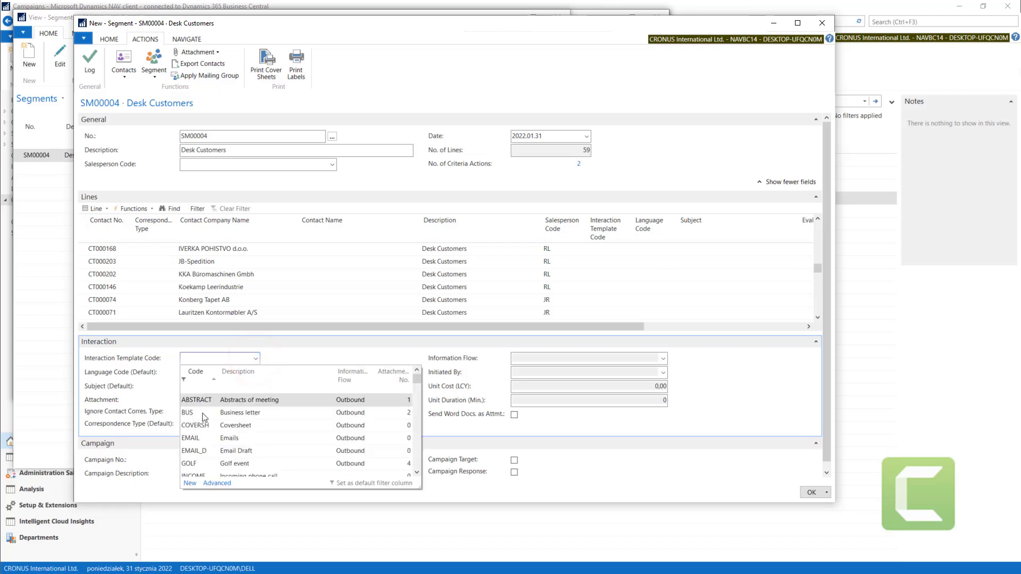
pyautogui.click(228, 414)
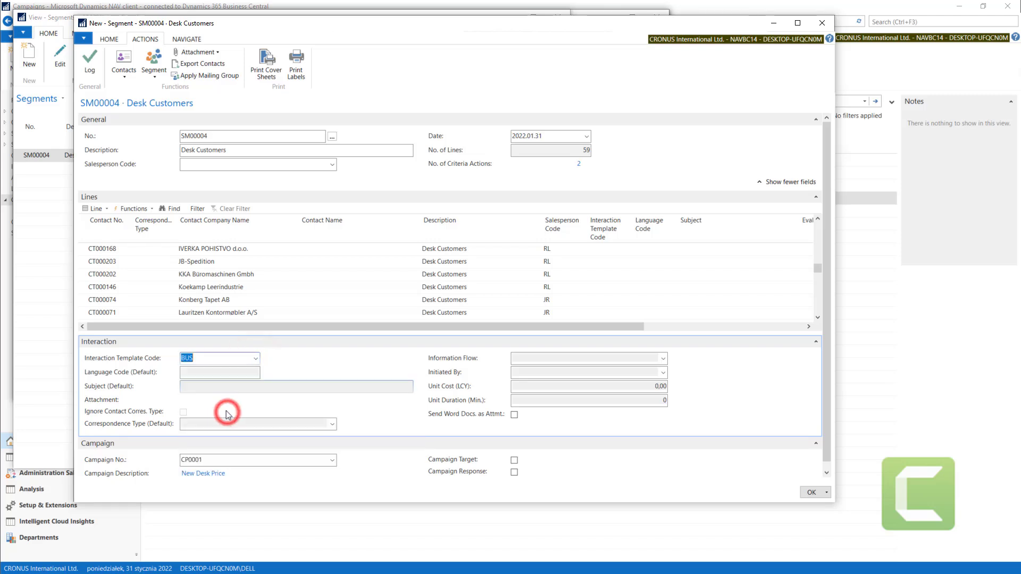
pyautogui.click(197, 373)
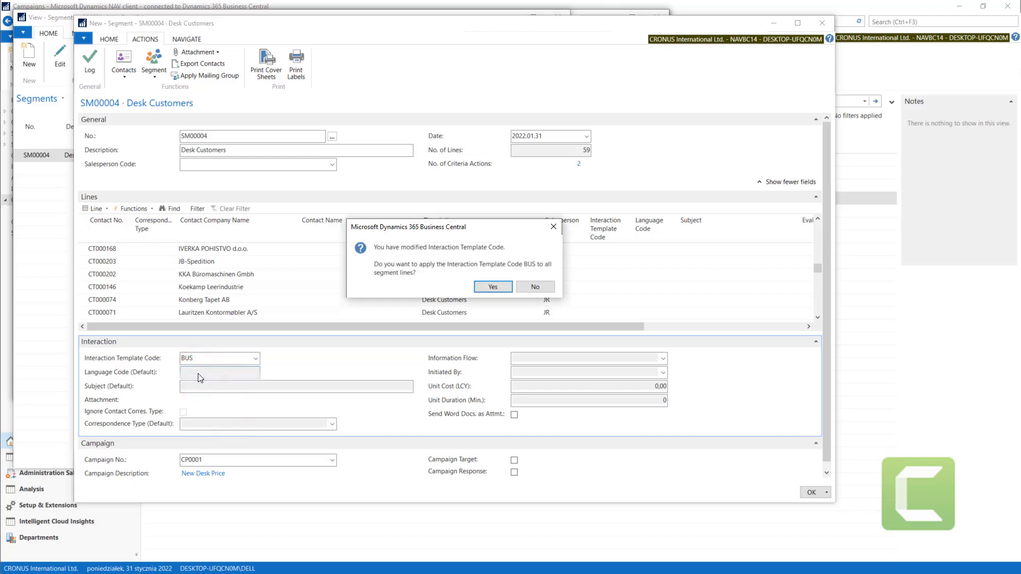
pyautogui.click(493, 287)
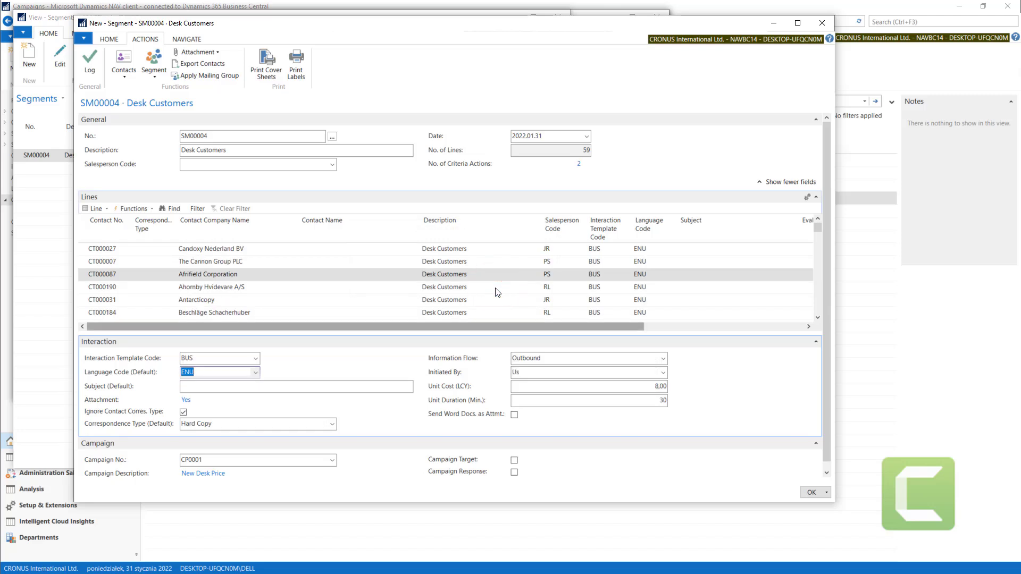
# Step: Open the segment's letter attachment in Word and replace the placeholder body text with "This is our new Desk offer."
pyautogui.click(186, 402)
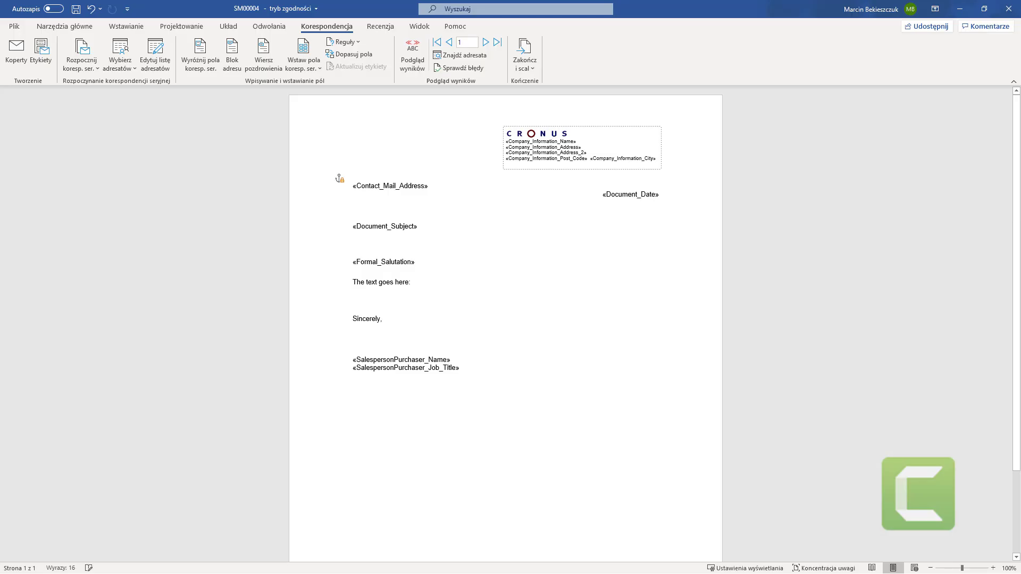
pyautogui.click(336, 281)
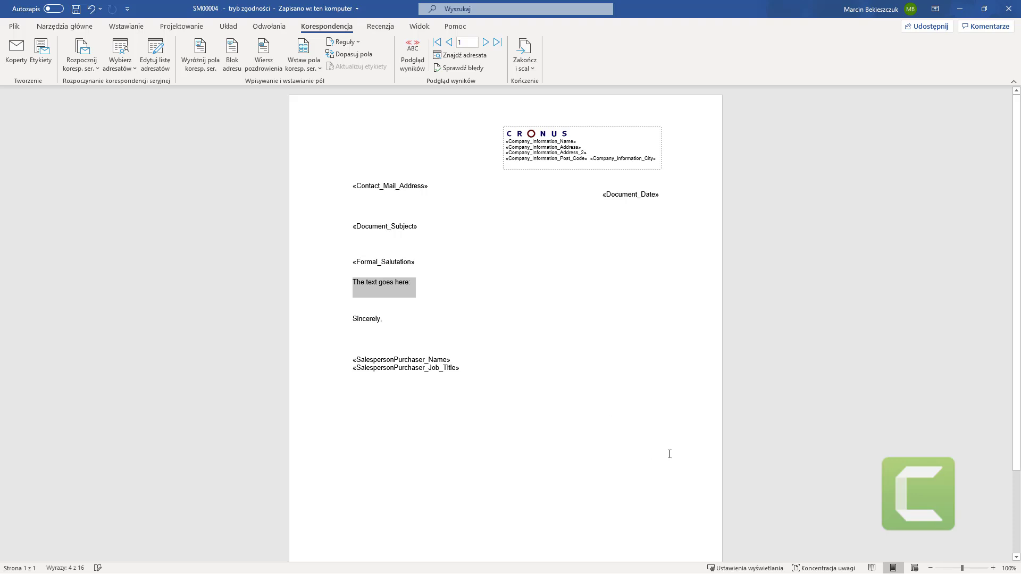
pyautogui.write('This is our new')
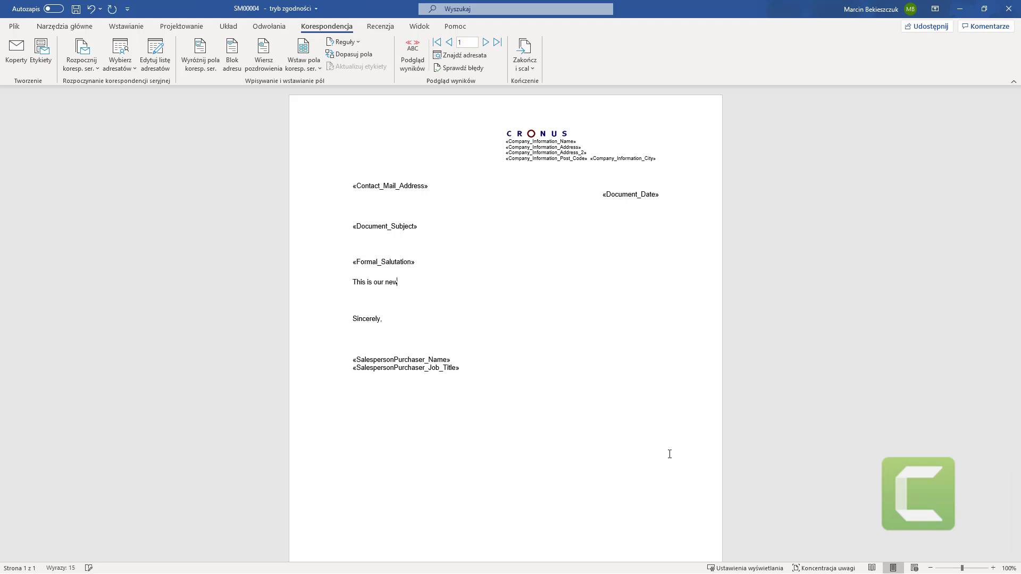
pyautogui.press('BackSpace')
pyautogui.press('BackSpace')
# Step: Save and close the edited letter, and import it back as the segment's attachment in Business Central
pyautogui.click(12, 25)
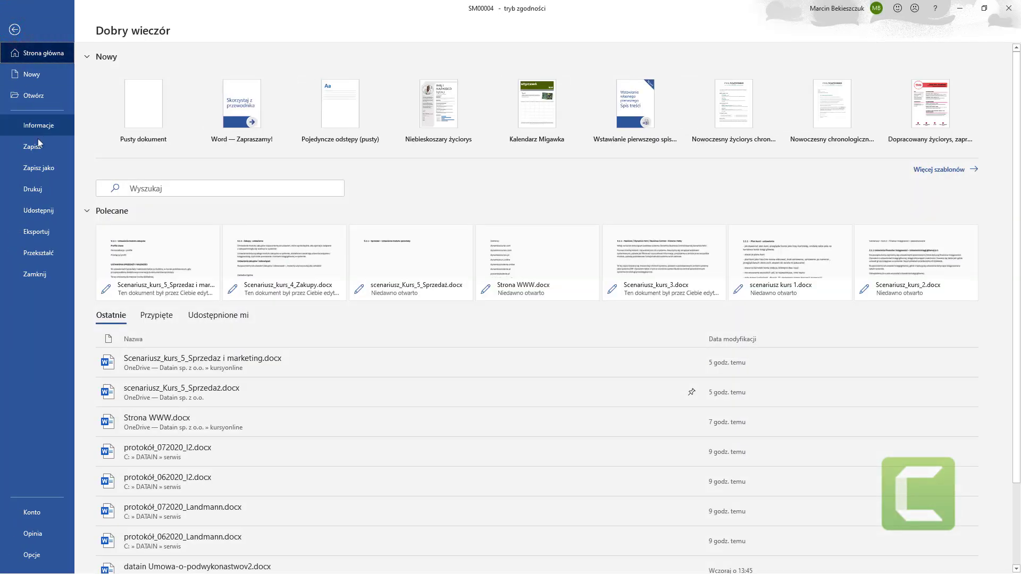
pyautogui.click(41, 153)
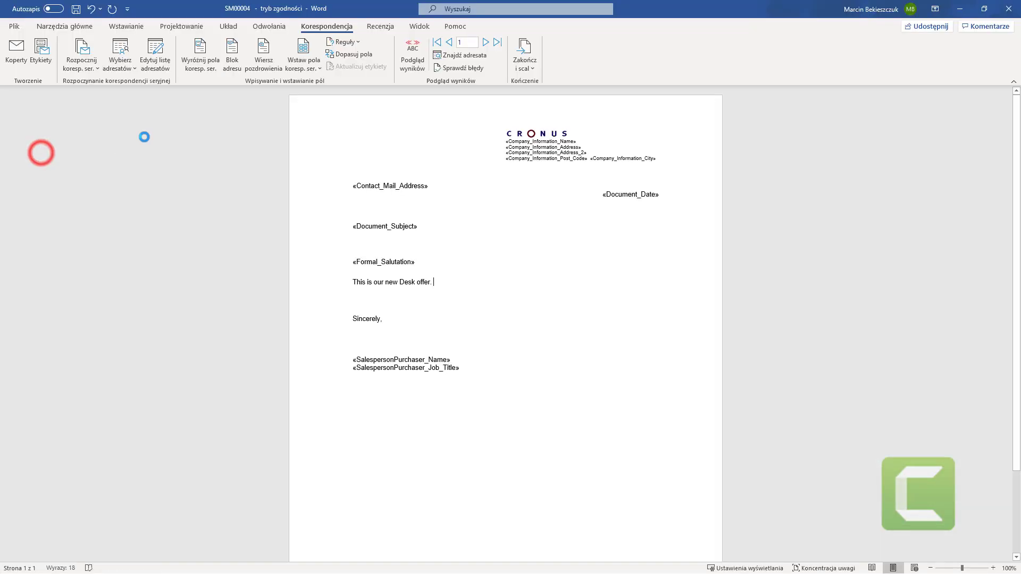
pyautogui.click(1009, 7)
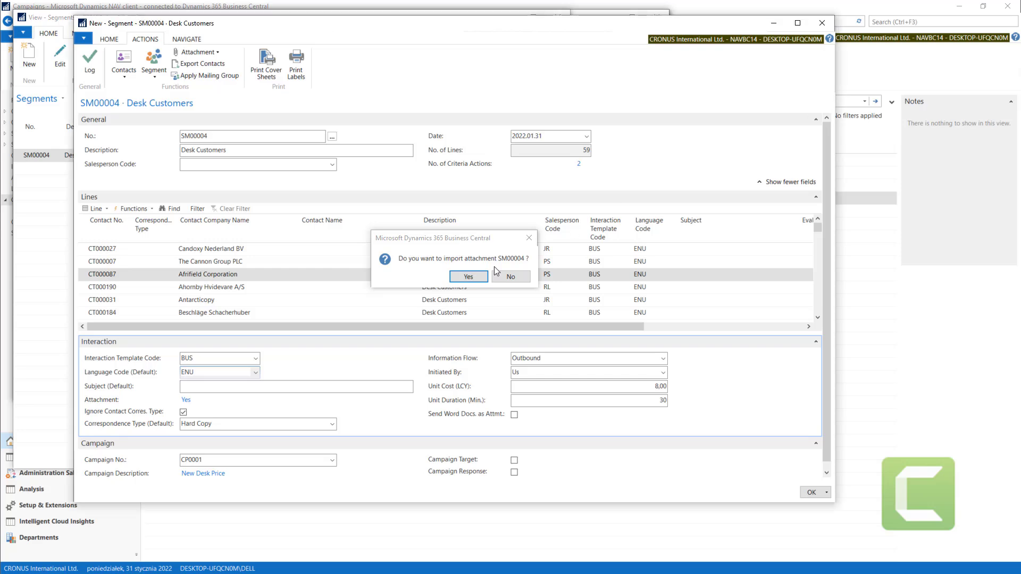
pyautogui.click(475, 277)
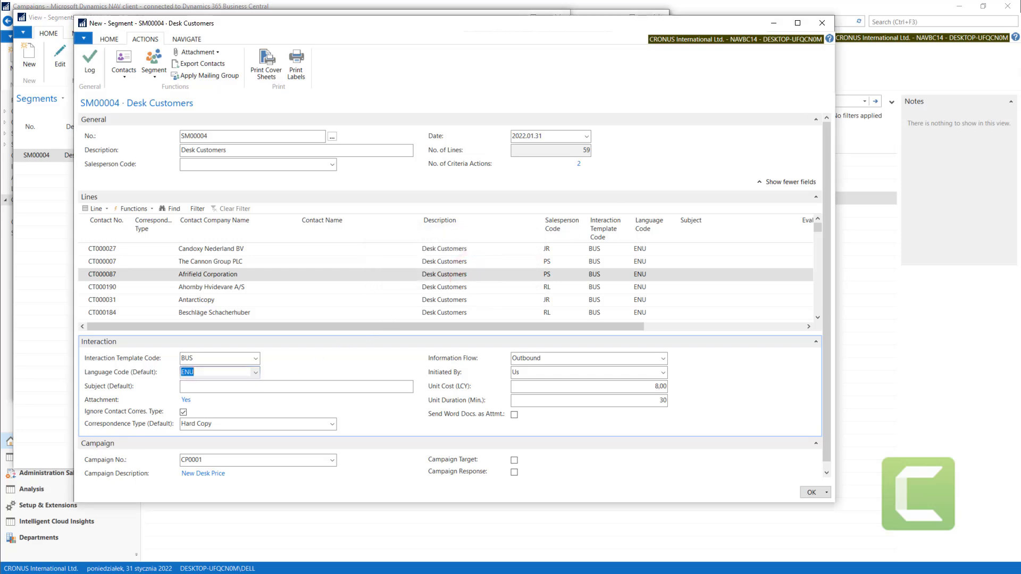
pyautogui.click(441, 325)
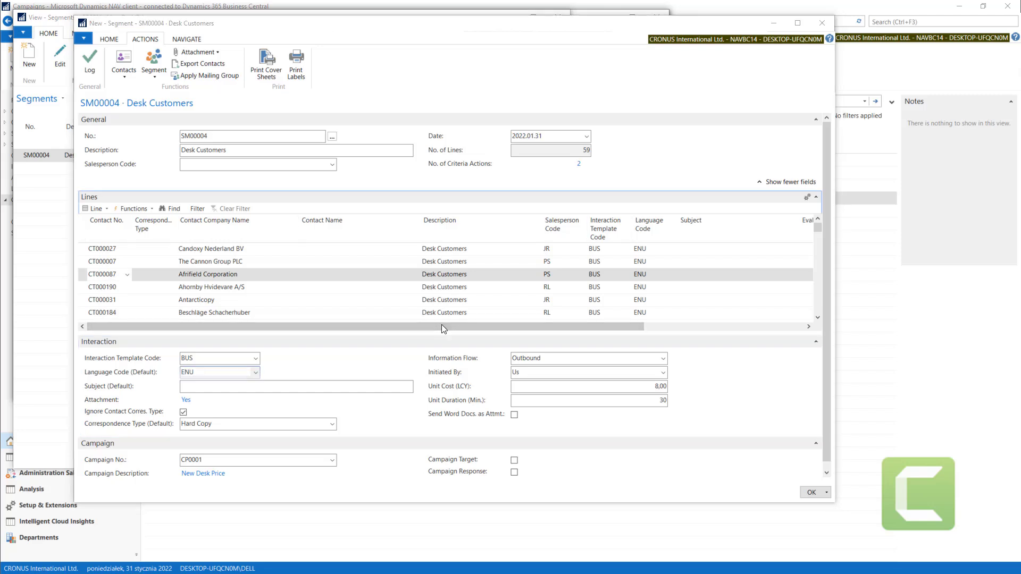
# Step: Look at the attachment options available for an individual segment line
pyautogui.click(107, 209)
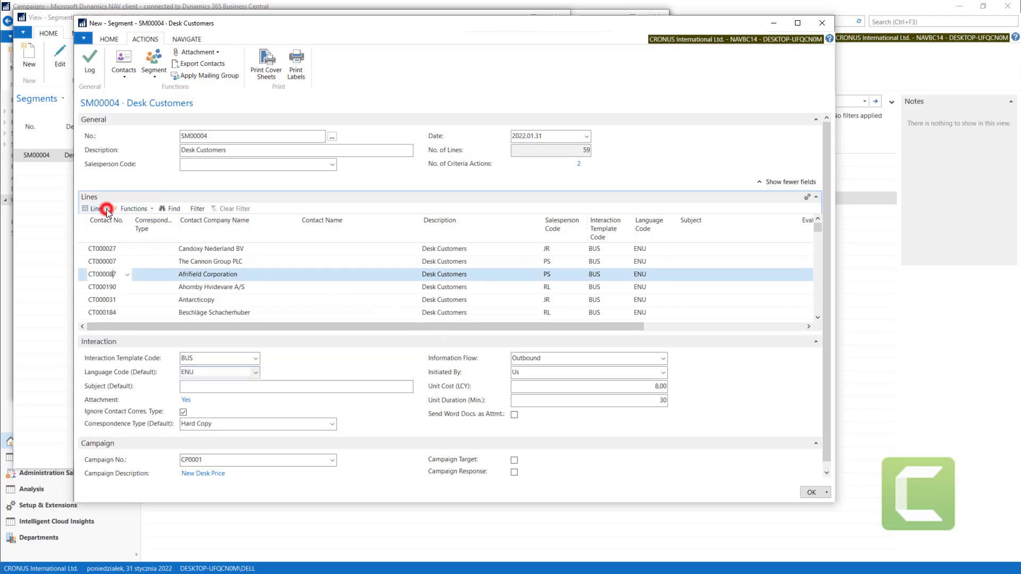
pyautogui.click(105, 208)
pyautogui.moveTo(112, 219)
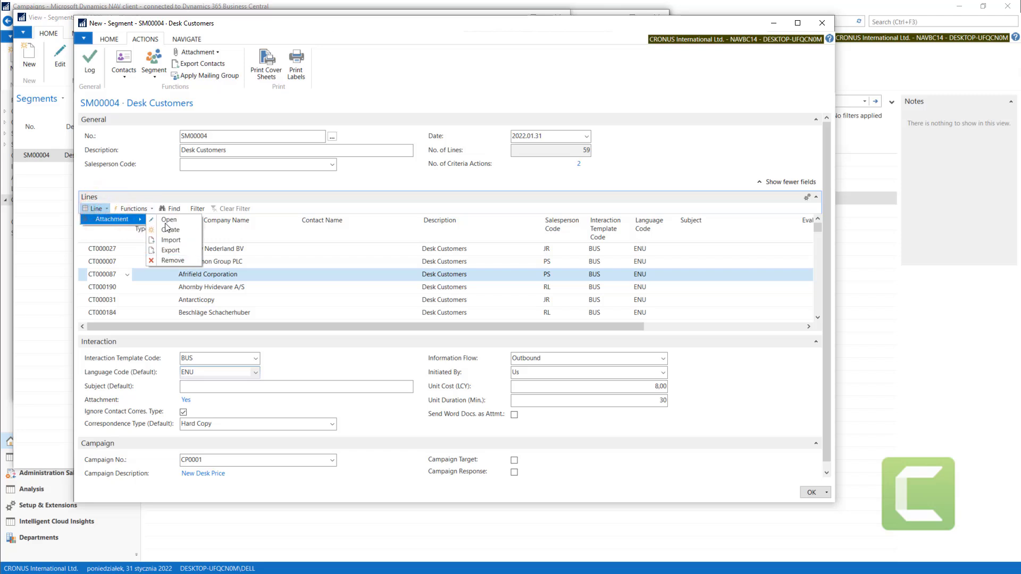
pyautogui.click(265, 251)
pyautogui.click(266, 249)
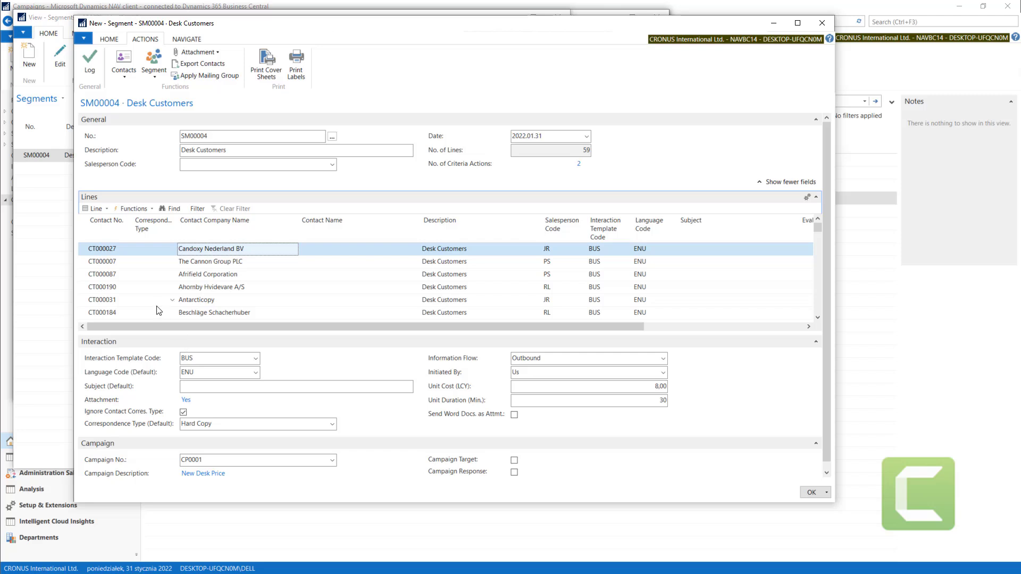
# Step: Log the Desk Customers segment with the option to create a follow-up segment
pyautogui.click(92, 69)
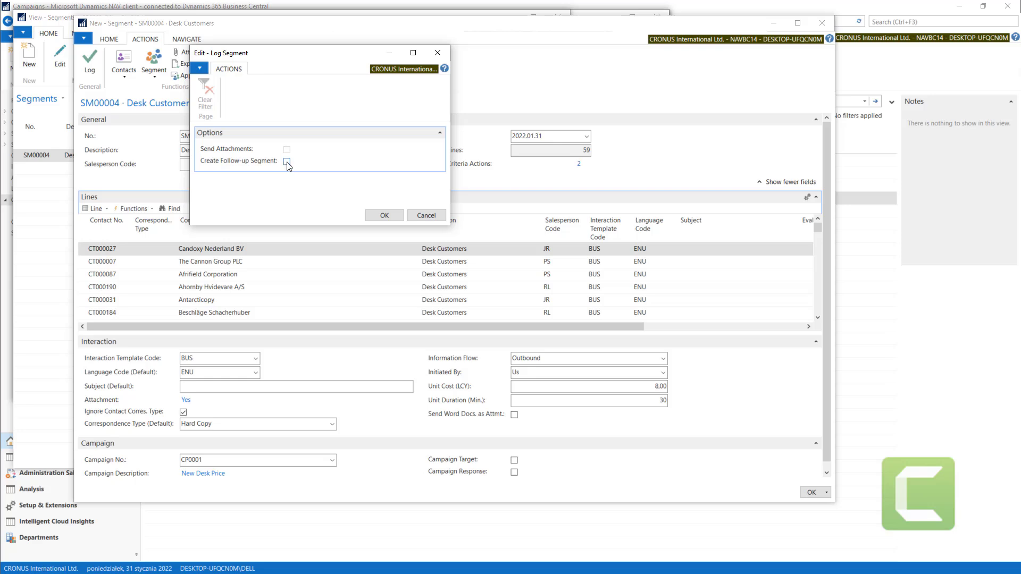
pyautogui.click(384, 216)
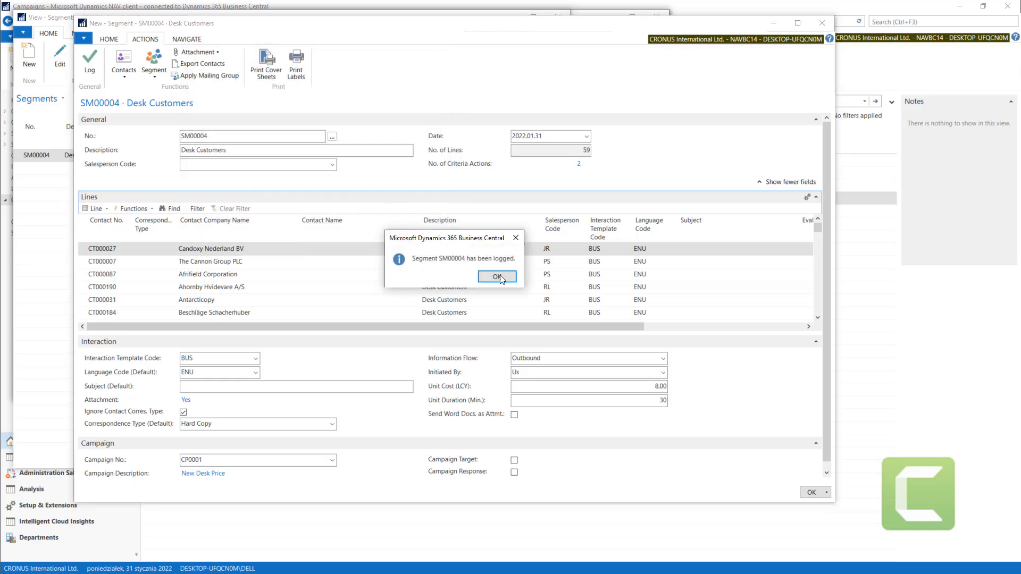
pyautogui.click(497, 277)
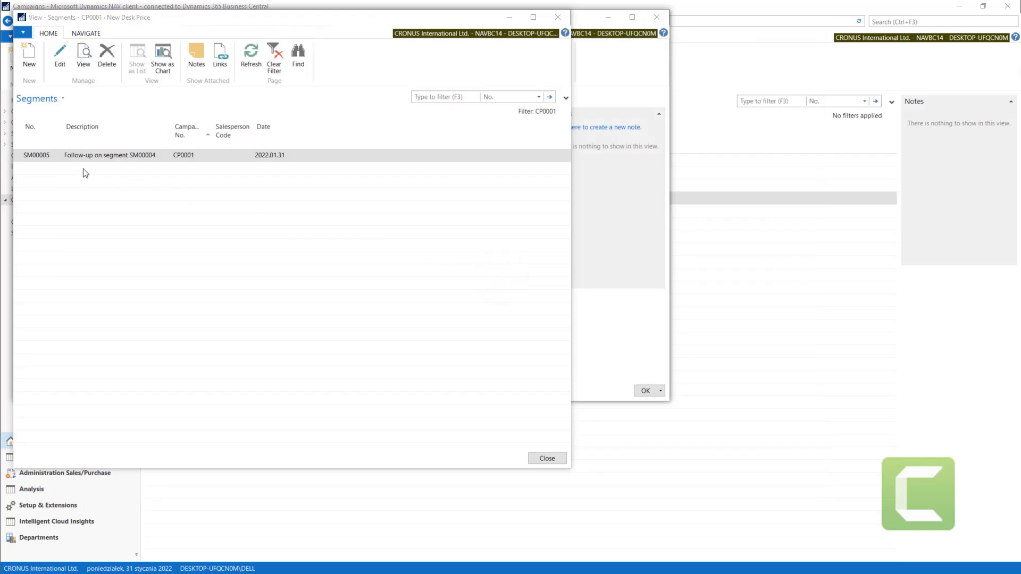
# Step: Review the follow-up segment created for the campaign, and close the open cards to return to the campaigns list
pyautogui.doubleClick(33, 156)
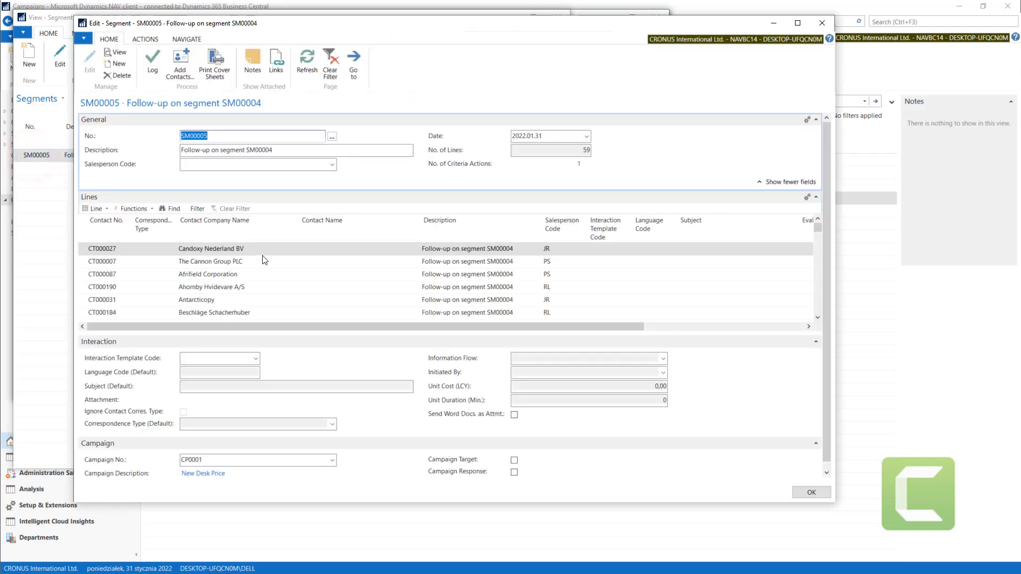
pyautogui.click(287, 149)
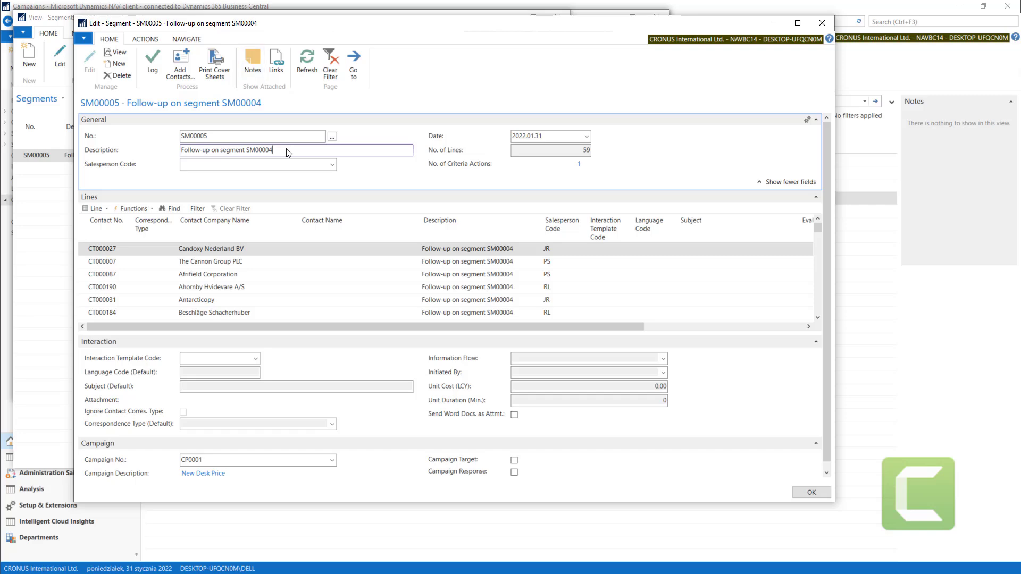
pyautogui.press('Escape')
pyautogui.press('Escape')
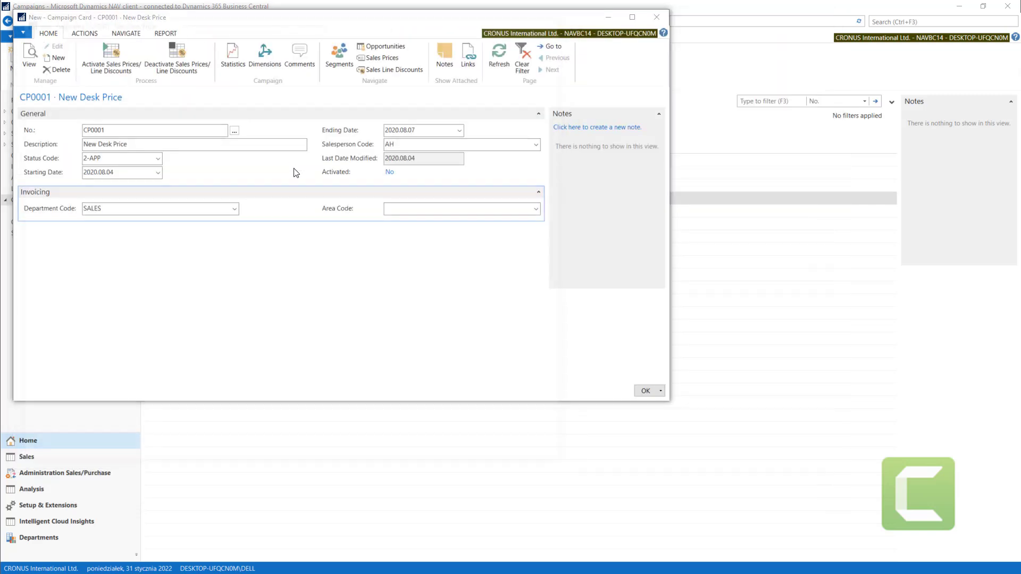
pyautogui.click(414, 104)
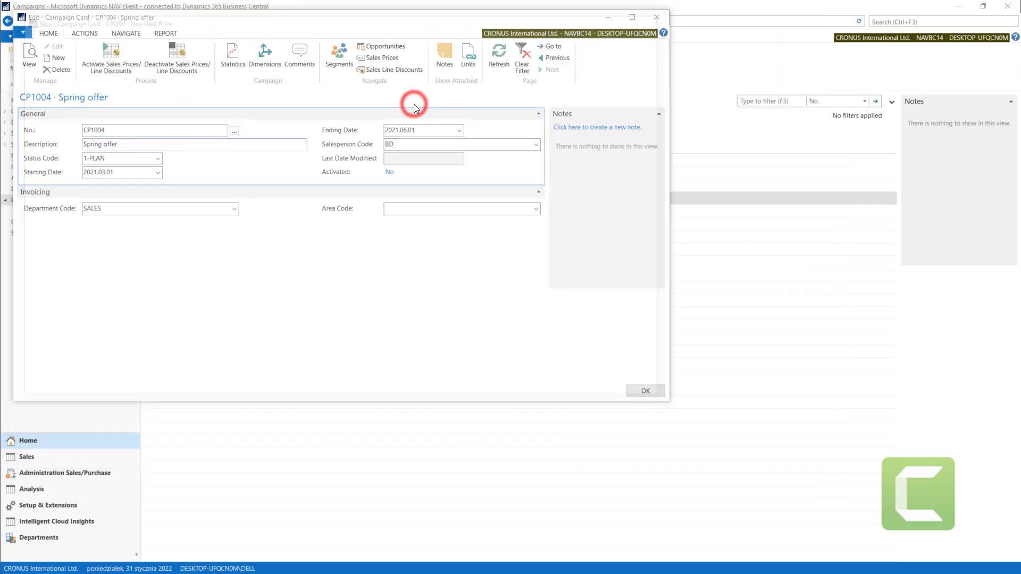
pyautogui.press('Escape')
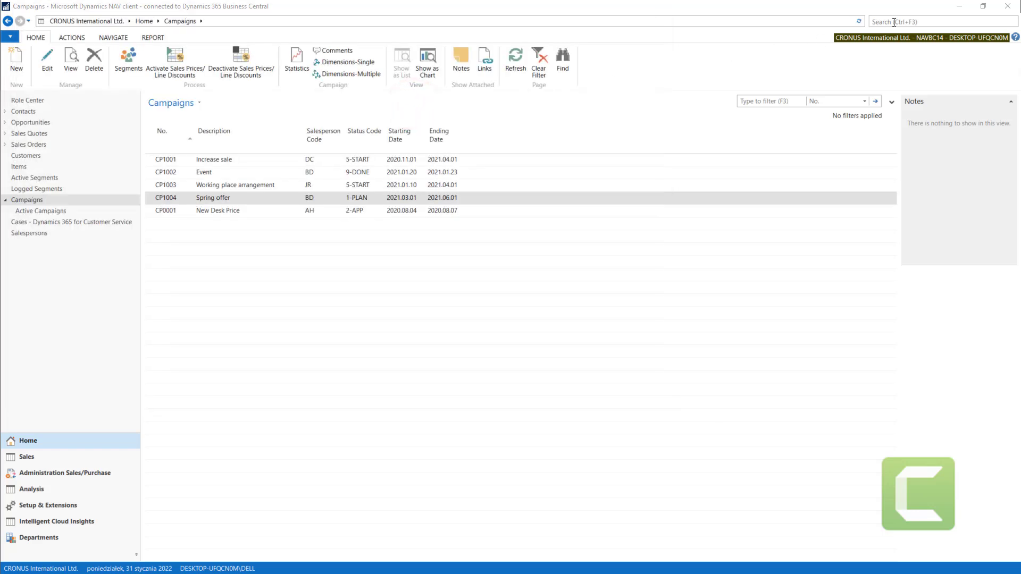
# Step: Search for "int log en" and open the Interaction Log Entries page
pyautogui.click(894, 21)
pyautogui.write('int ')
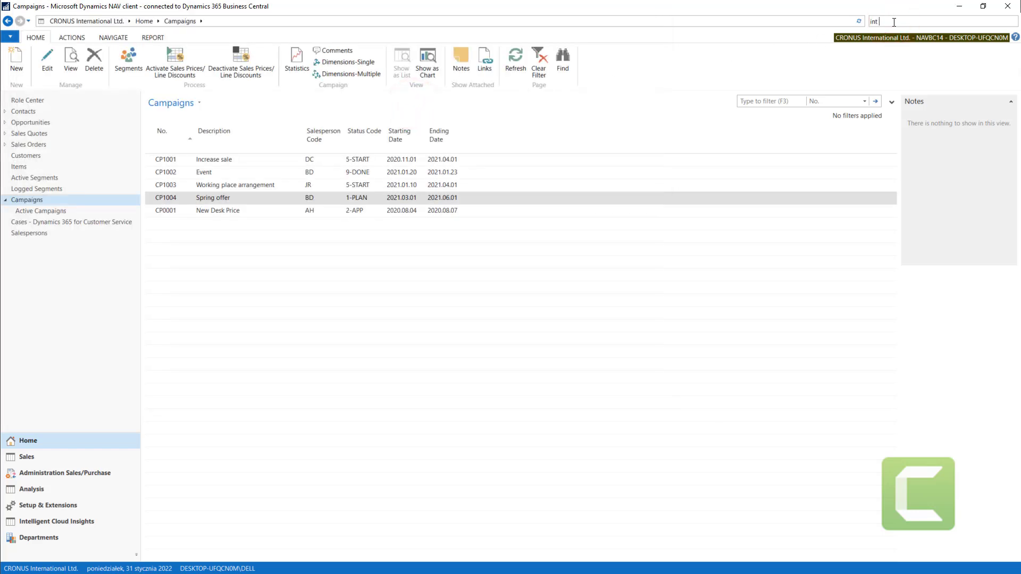
pyautogui.write('log e')
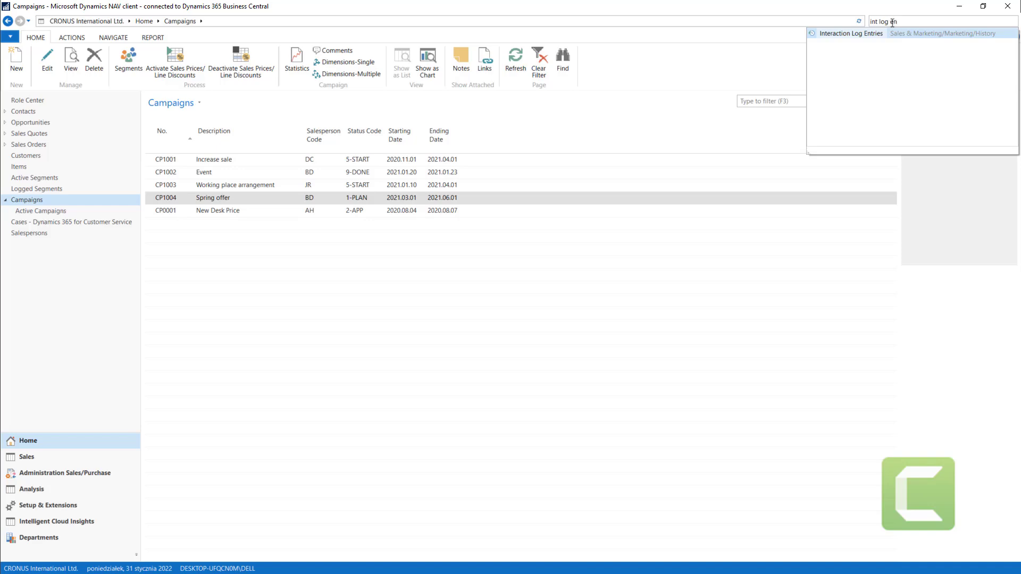
pyautogui.write('n')
pyautogui.click(863, 33)
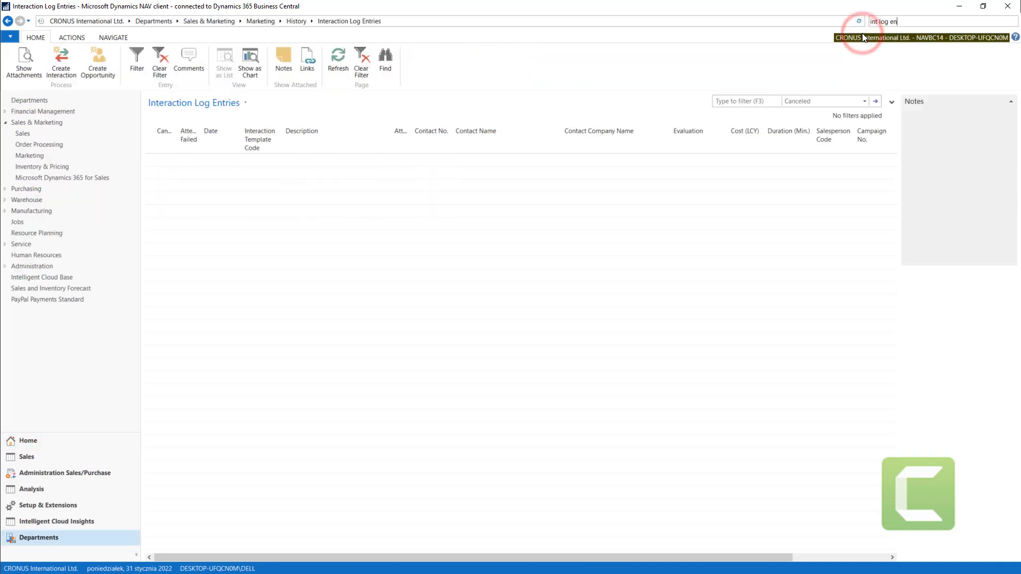
# Step: Sort the interaction log entries by entry number in descending order
pyautogui.moveTo(578, 557); pyautogui.dragTo(671, 557)
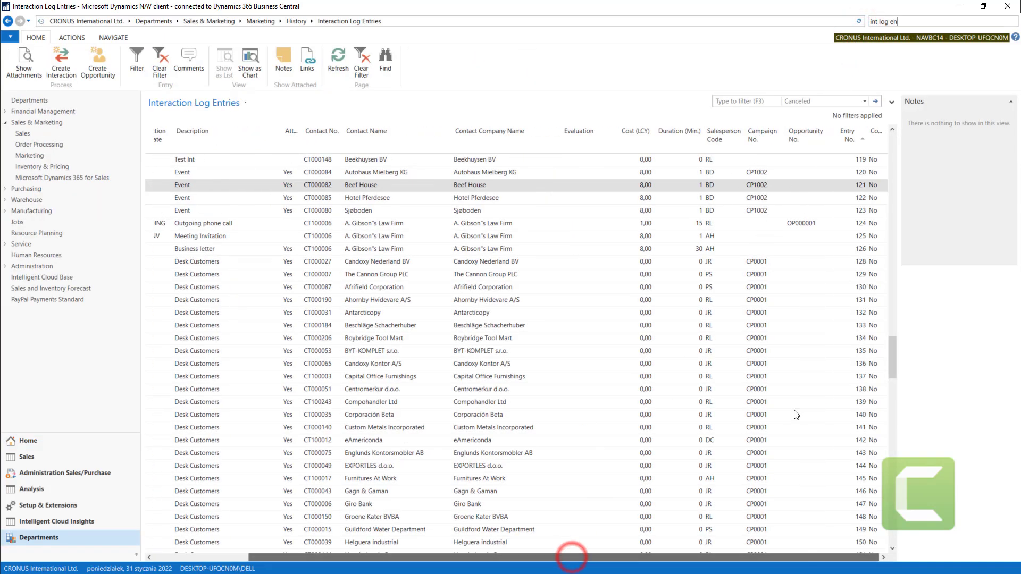
pyautogui.click(848, 138)
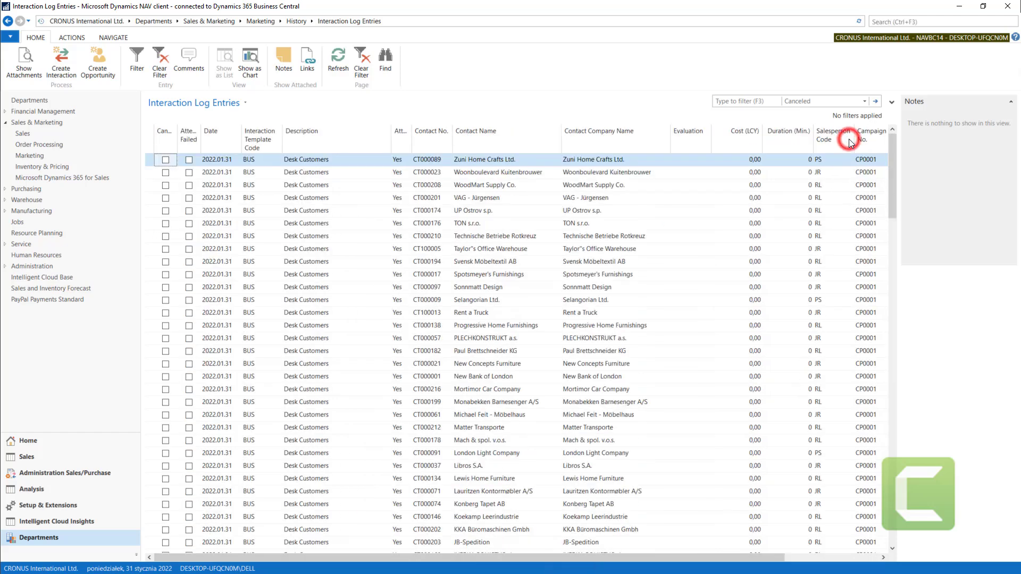
pyautogui.moveTo(762, 557); pyautogui.dragTo(857, 557)
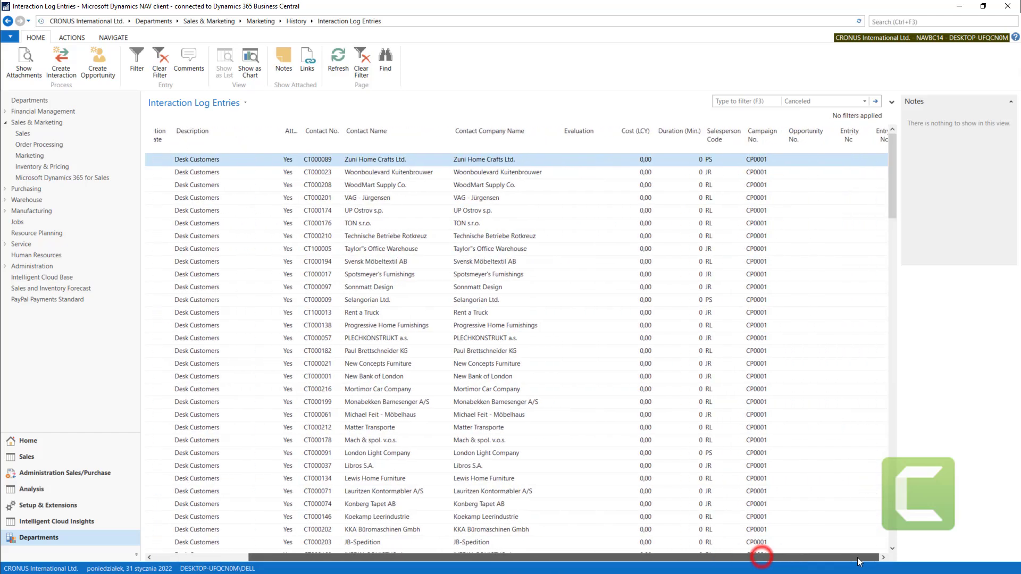
pyautogui.click(857, 139)
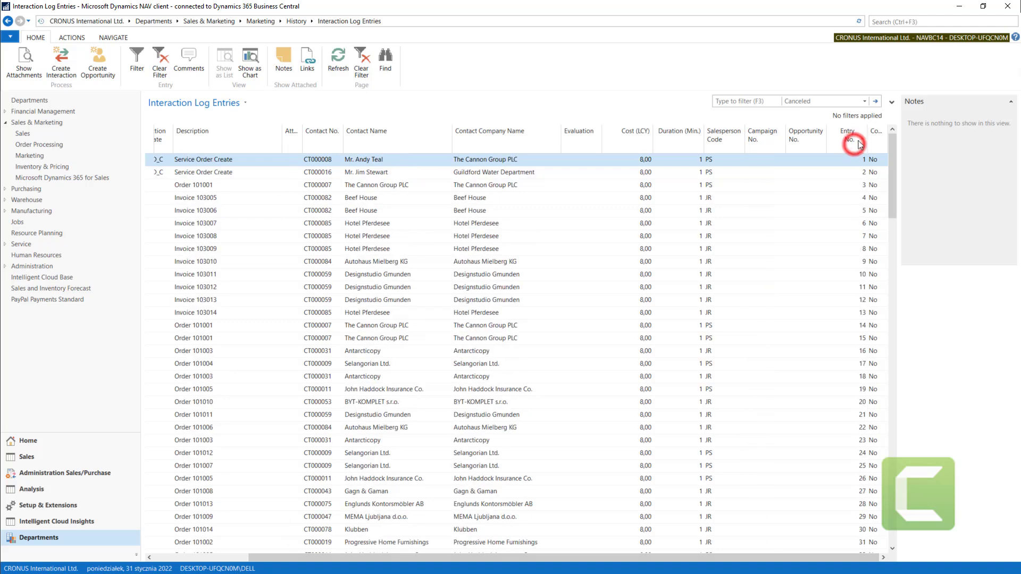
pyautogui.click(859, 139)
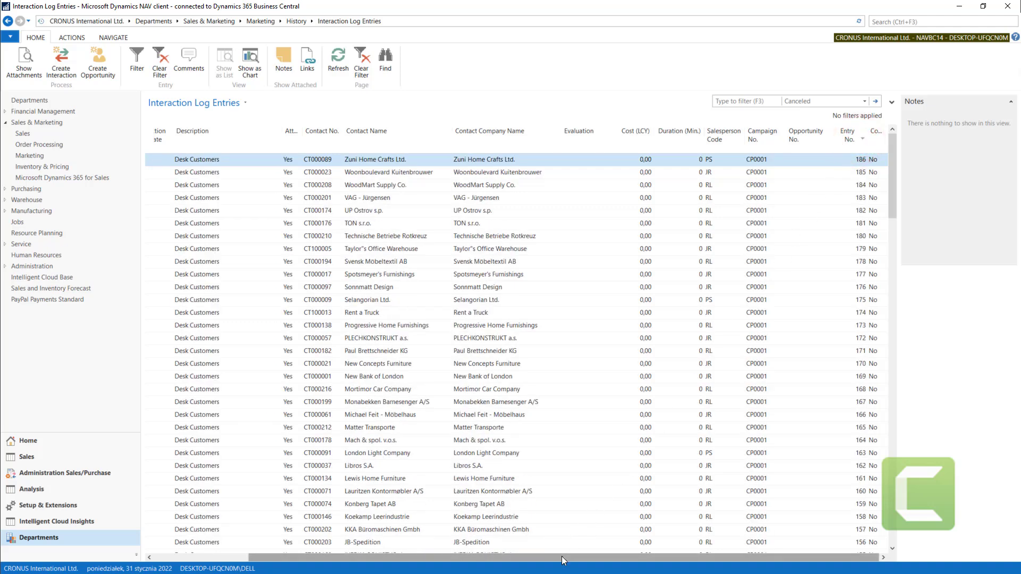
# Step: Look through the logged Desk Customers interactions, checking their attachments and campaign numbers
pyautogui.moveTo(562, 556); pyautogui.dragTo(438, 553)
pyautogui.moveTo(333, 160); pyautogui.dragTo(318, 428)
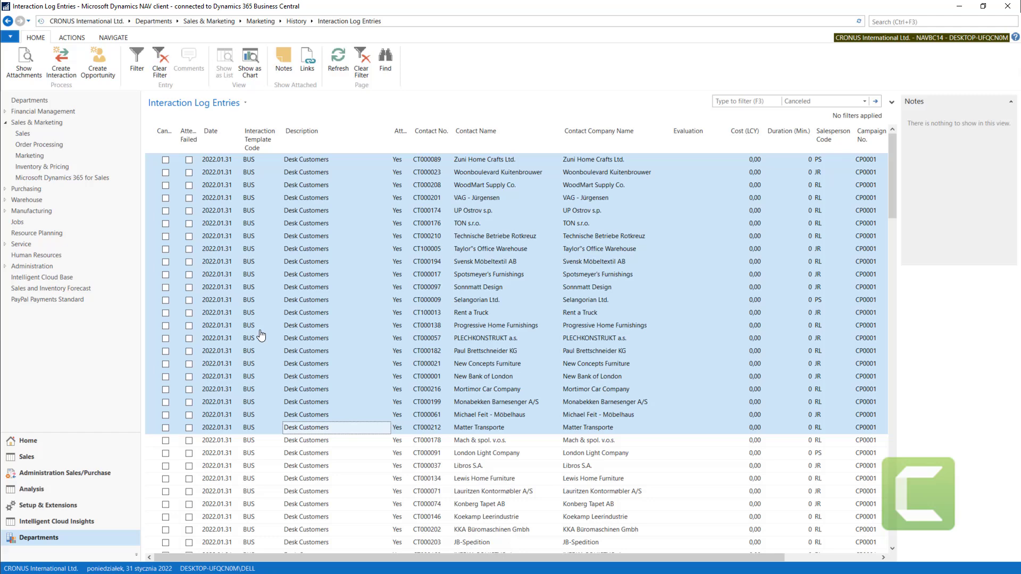
pyautogui.click(398, 161)
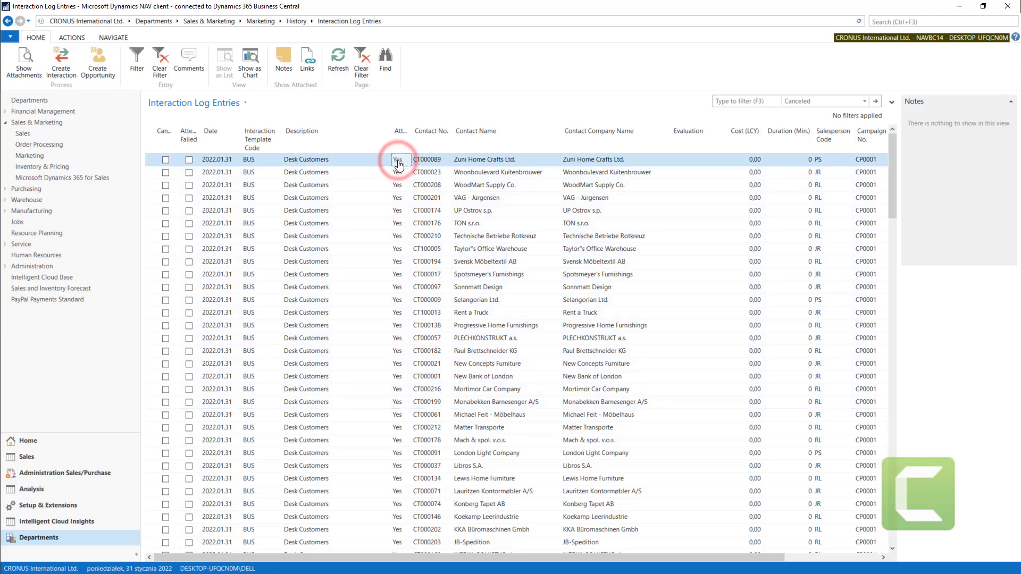
pyautogui.scroll(-1, 339, 312)
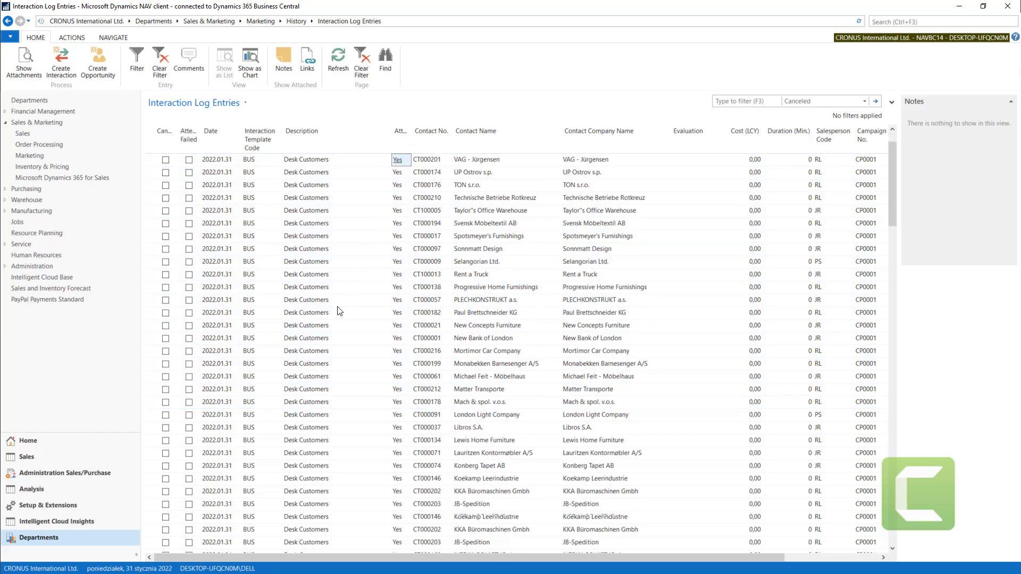
pyautogui.scroll(-7, 339, 311)
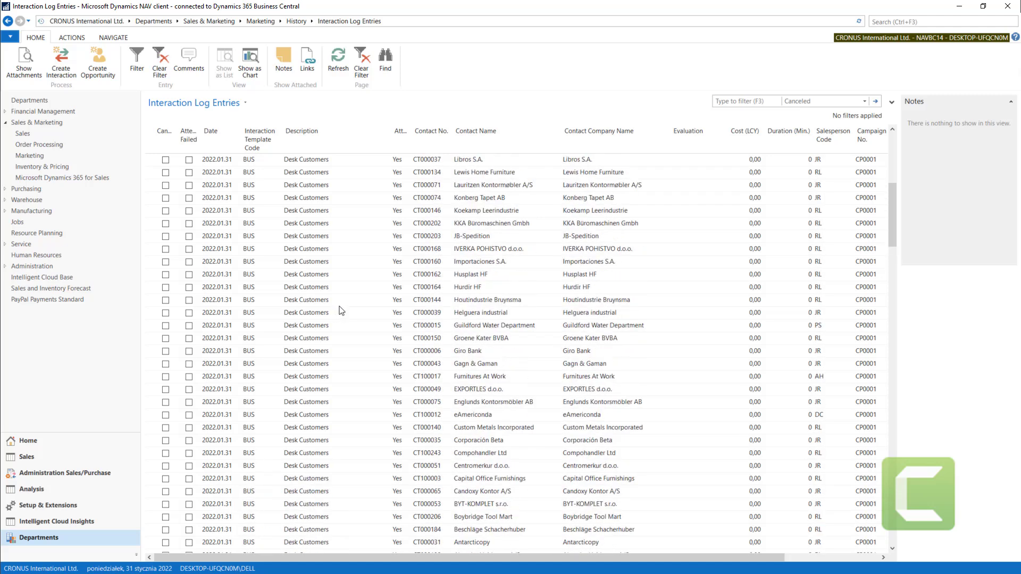
pyautogui.click(865, 174)
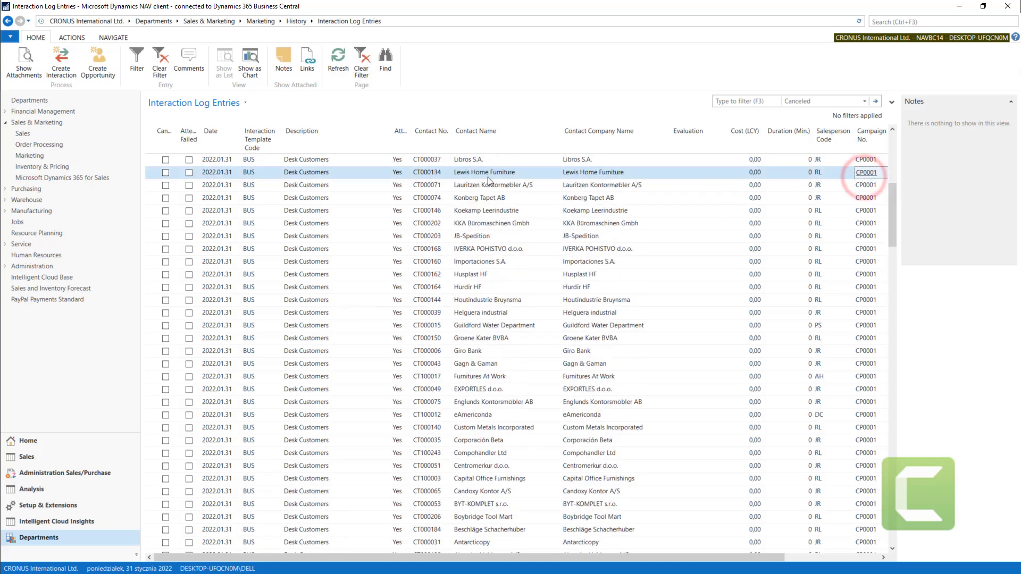
# Step: Open the letter attached to the Koekamp Leerindustrie log entry in Word, check its address and body text, and close it
pyautogui.click(211, 209)
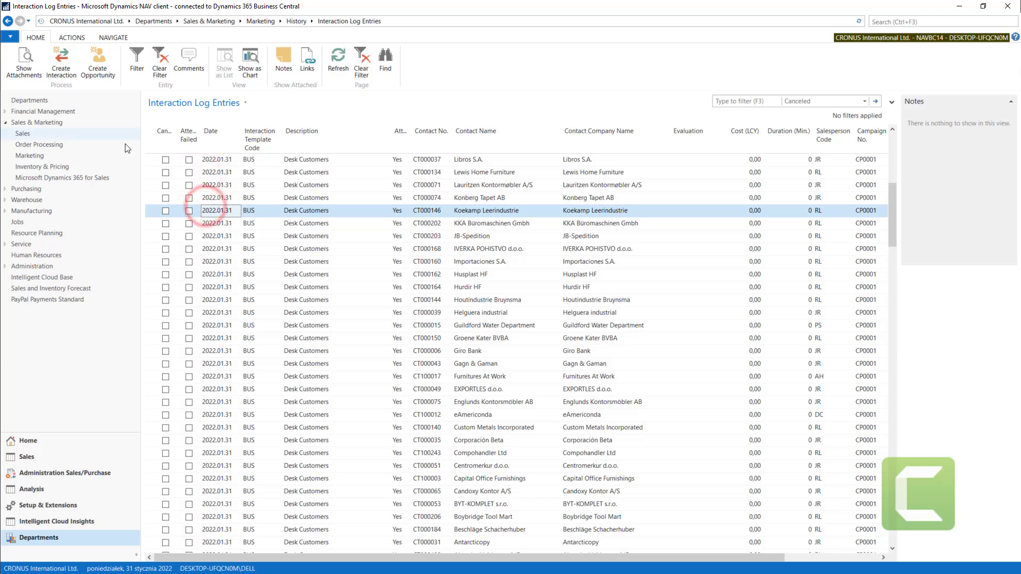
pyautogui.click(23, 63)
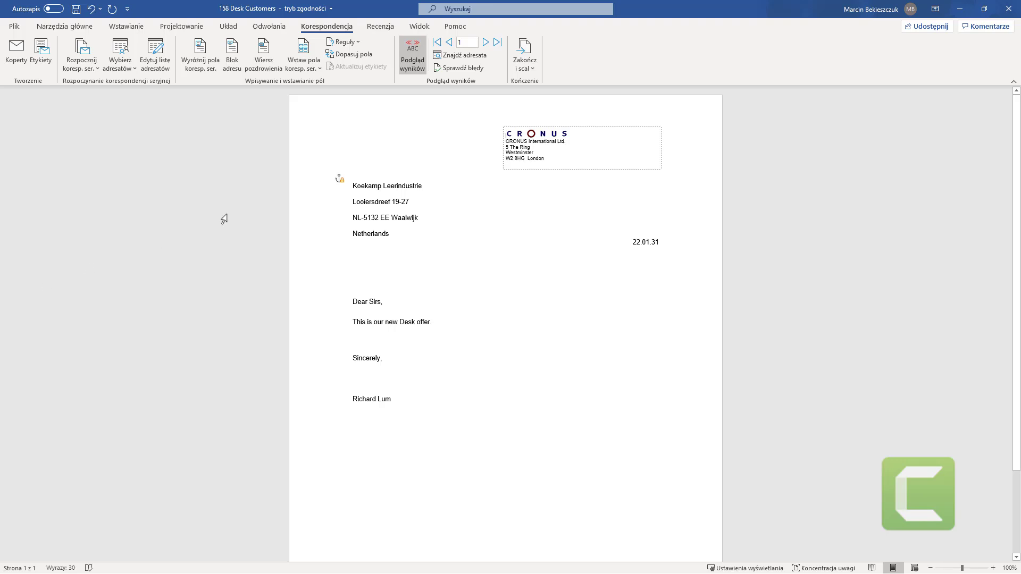
pyautogui.moveTo(319, 178); pyautogui.dragTo(319, 225)
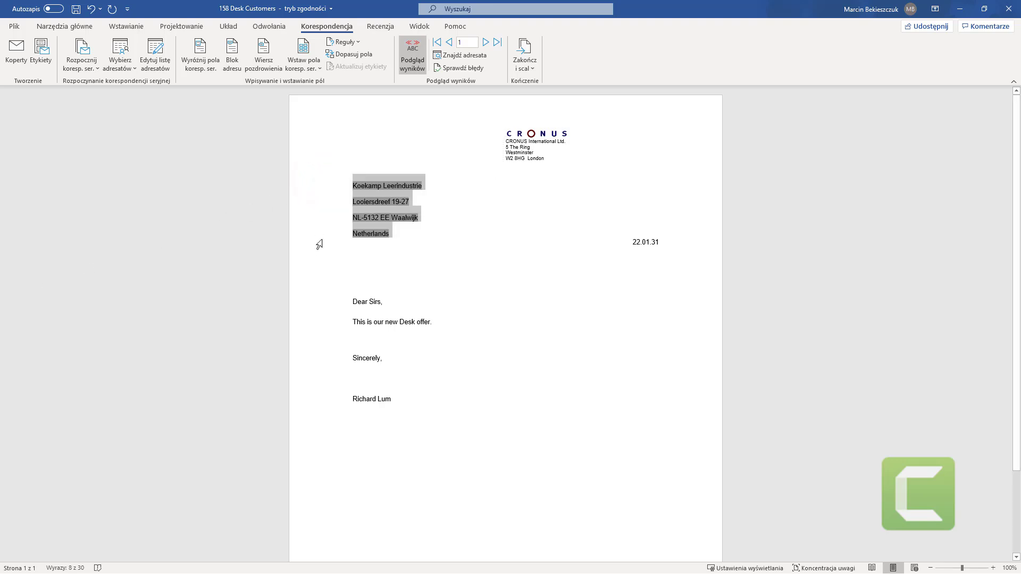
pyautogui.click(330, 330)
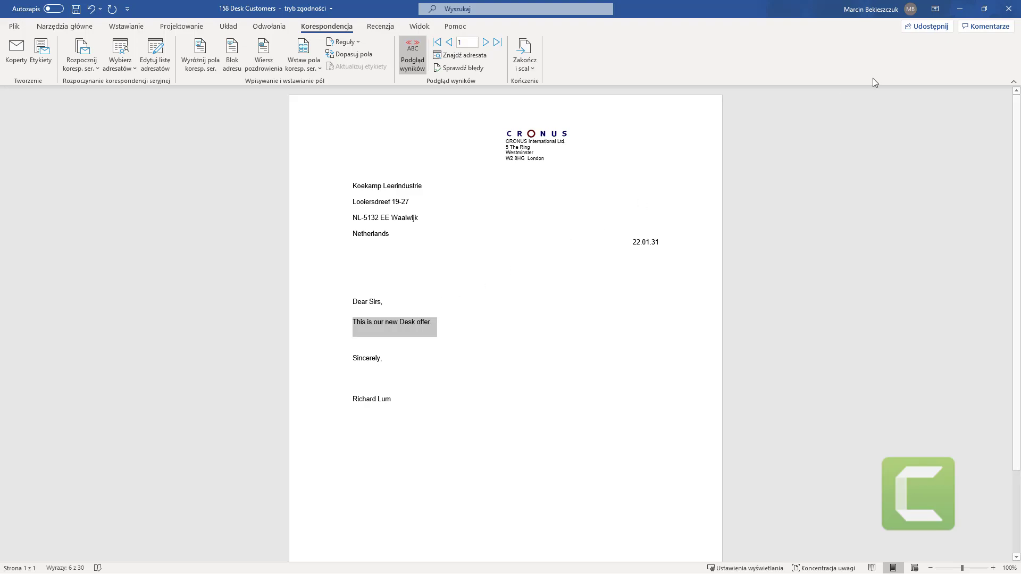
pyautogui.click(1009, 12)
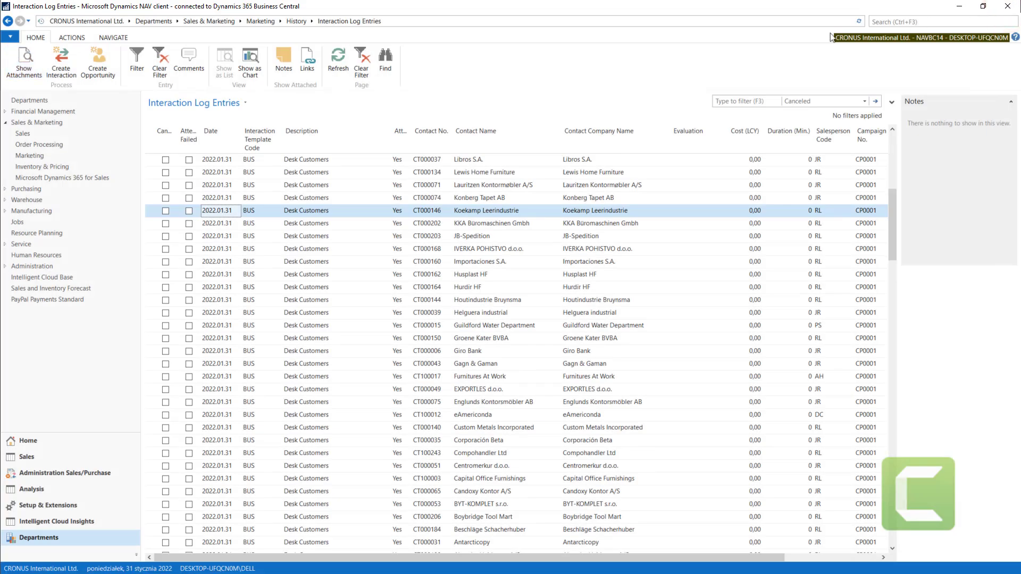
# Step: Open the segment "Follow-up on segment SM00004" from the Marketing department's Segments list
pyautogui.click(42, 145)
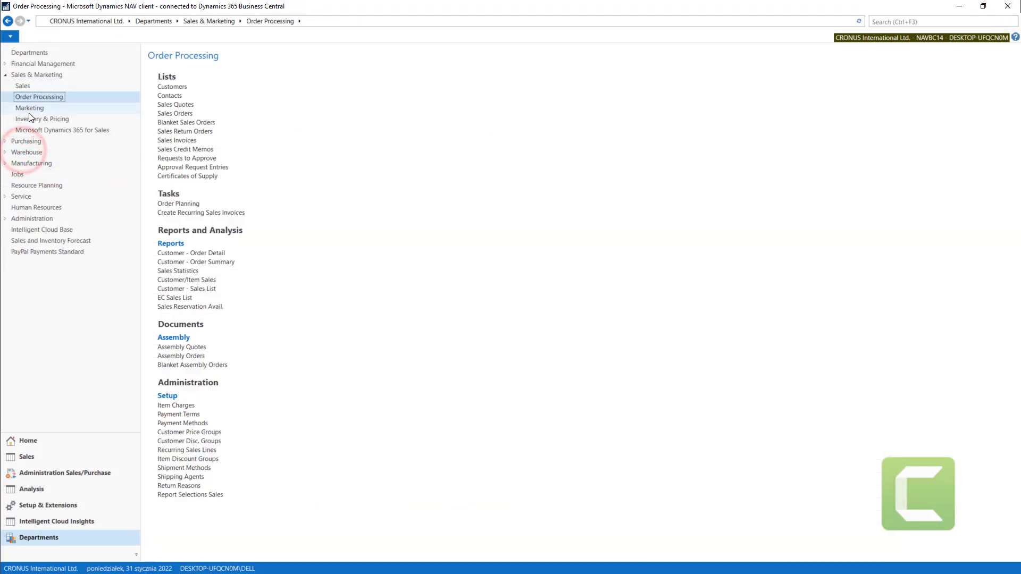
pyautogui.click(63, 156)
pyautogui.click(172, 104)
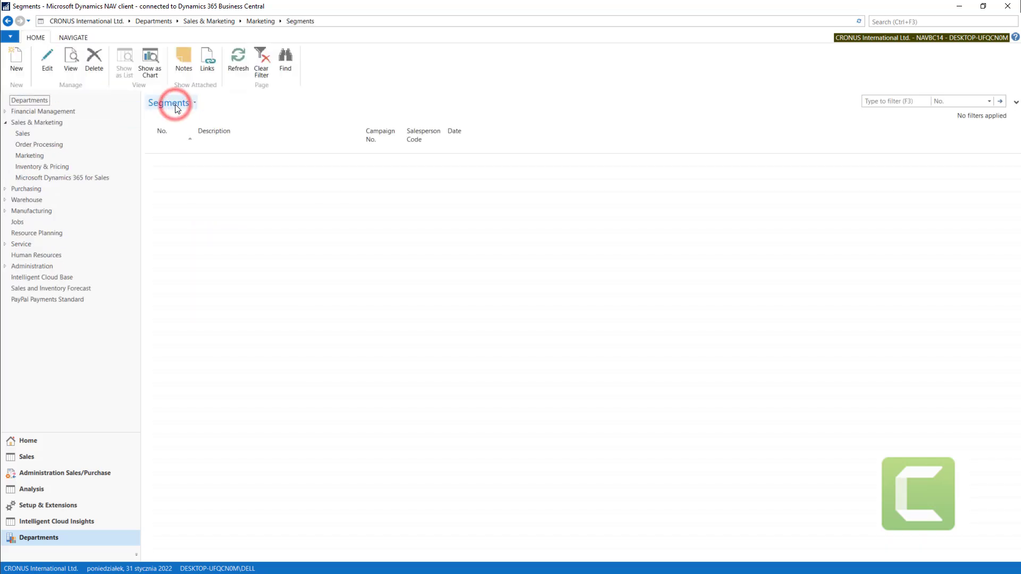
pyautogui.click(171, 159)
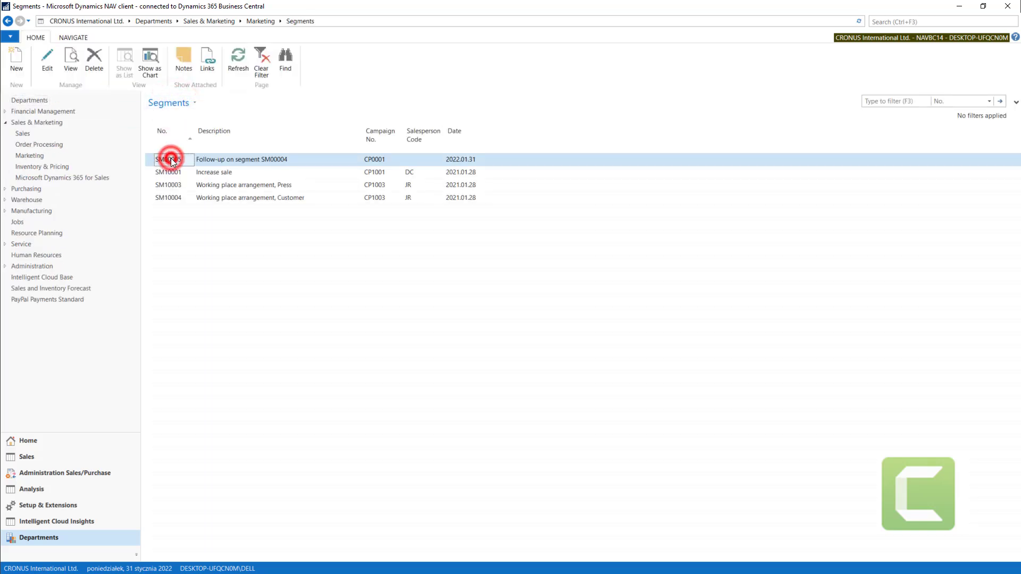
pyautogui.doubleClick(171, 159)
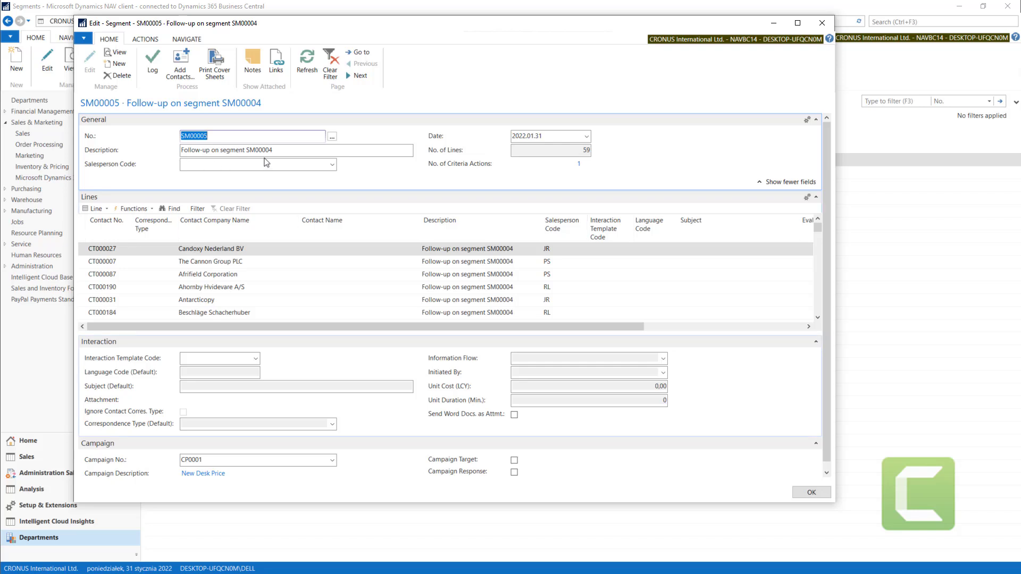
# Step: Mark the follow-up segment as a campaign target and apply the change to its segment lines
pyautogui.moveTo(827, 155)
pyautogui.mouseDown()
pyautogui.moveTo(827, 171)
pyautogui.moveTo(827, 149)
pyautogui.mouseUp()
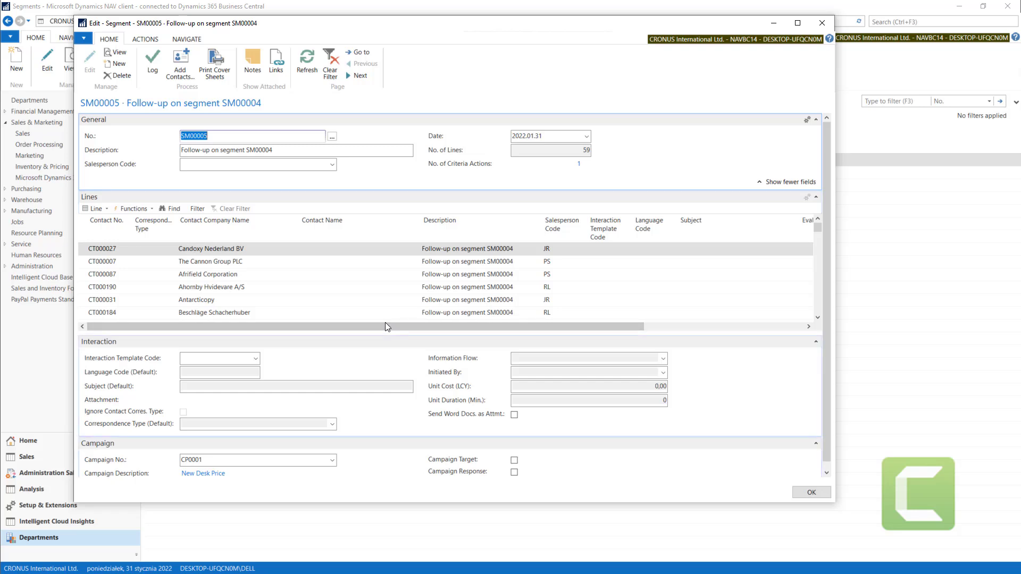
pyautogui.click(515, 461)
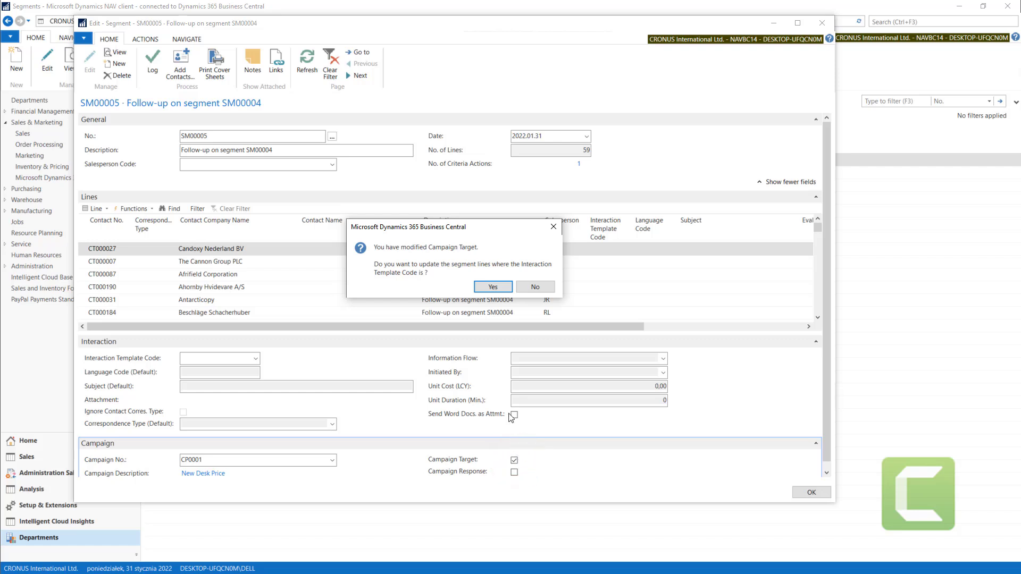
pyautogui.click(492, 289)
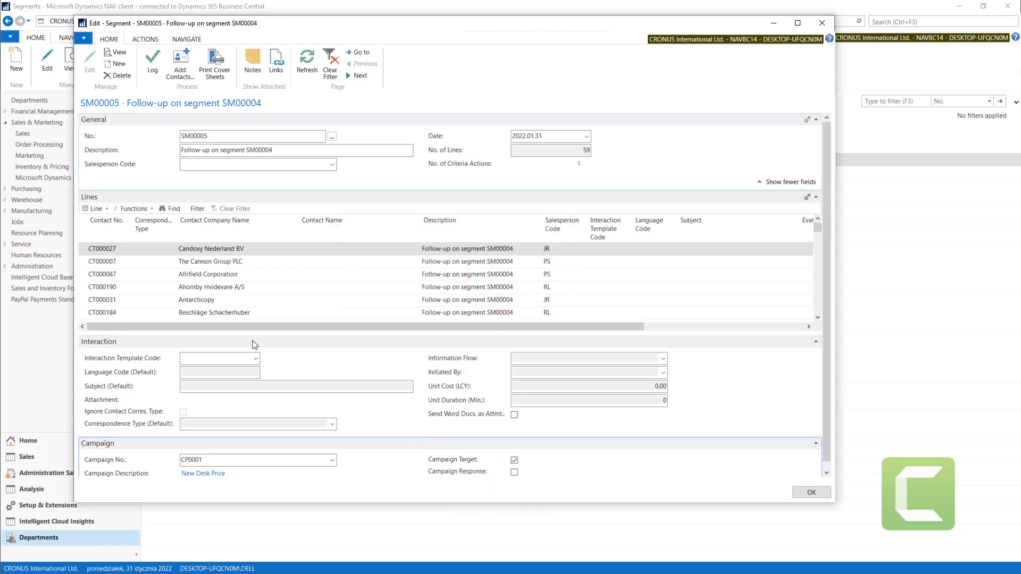
# Step: Look through the follow-up segment's contact lines, check its campaign number, and close the segment card
pyautogui.click(101, 248)
pyautogui.click(101, 261)
pyautogui.click(102, 274)
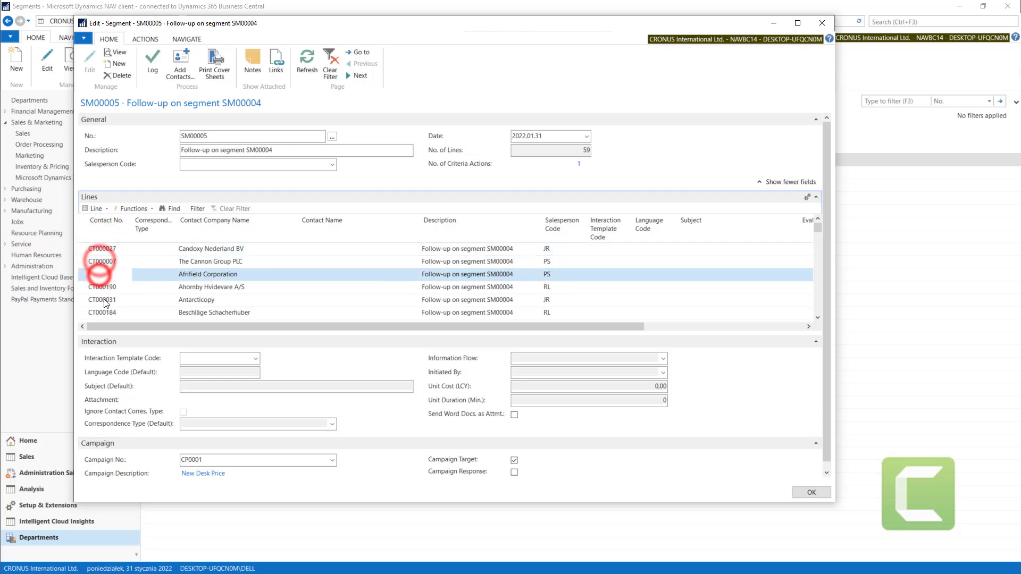
pyautogui.click(104, 300)
pyautogui.click(108, 313)
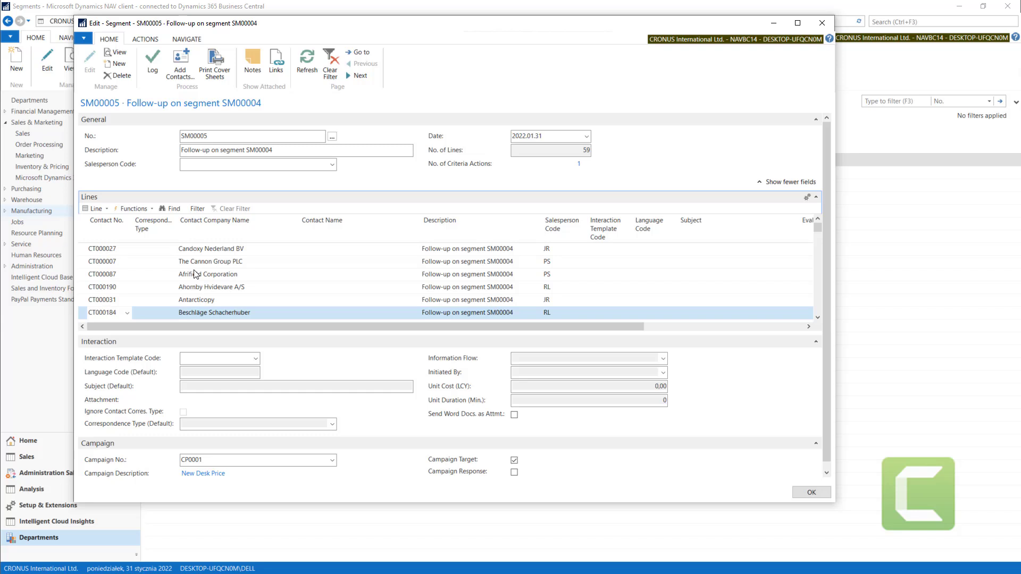
pyautogui.click(218, 459)
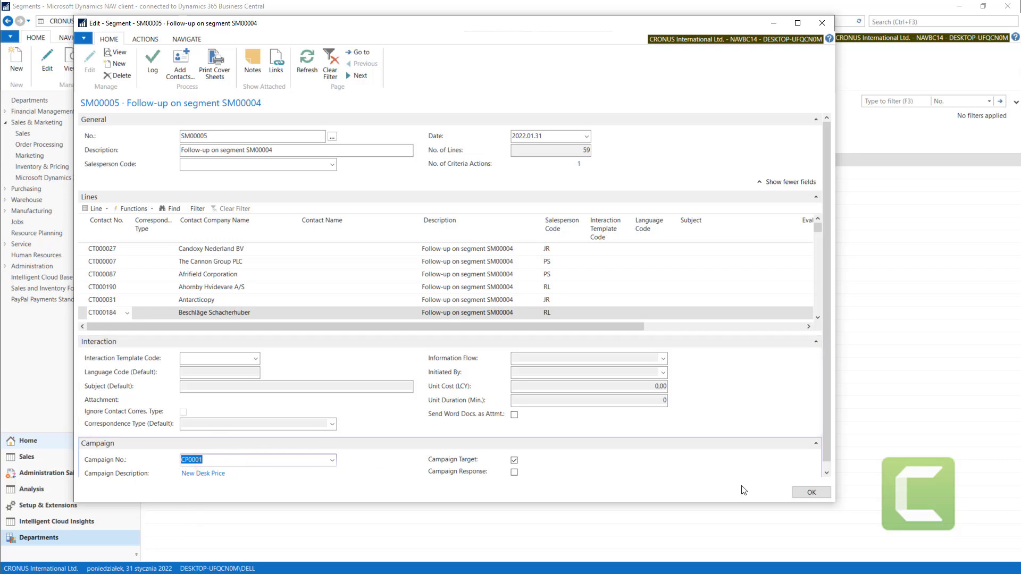
pyautogui.click(808, 494)
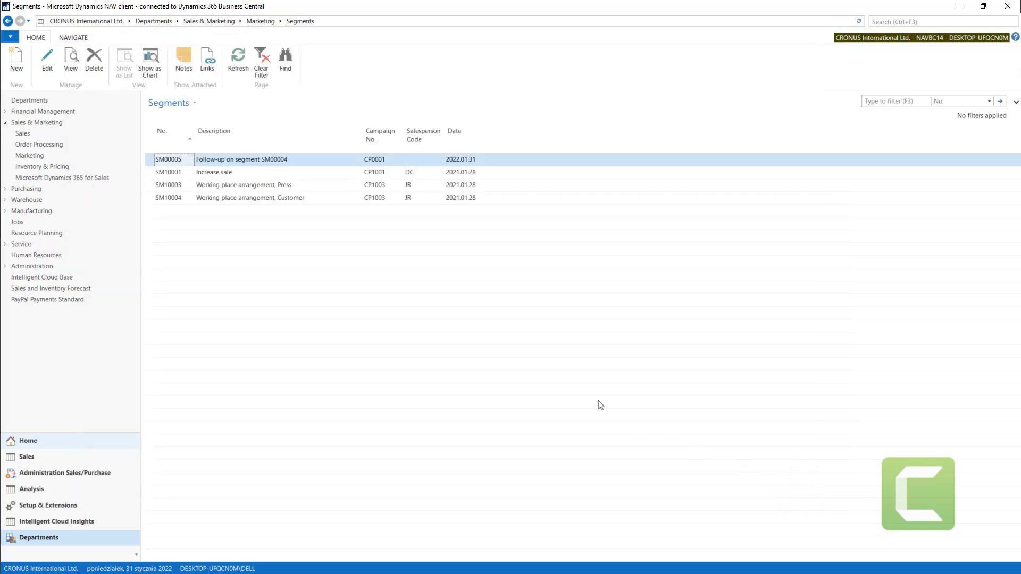
# Step: Open the New Desk Price campaign CP0001 from the Marketing department's Campaigns list
pyautogui.click(33, 156)
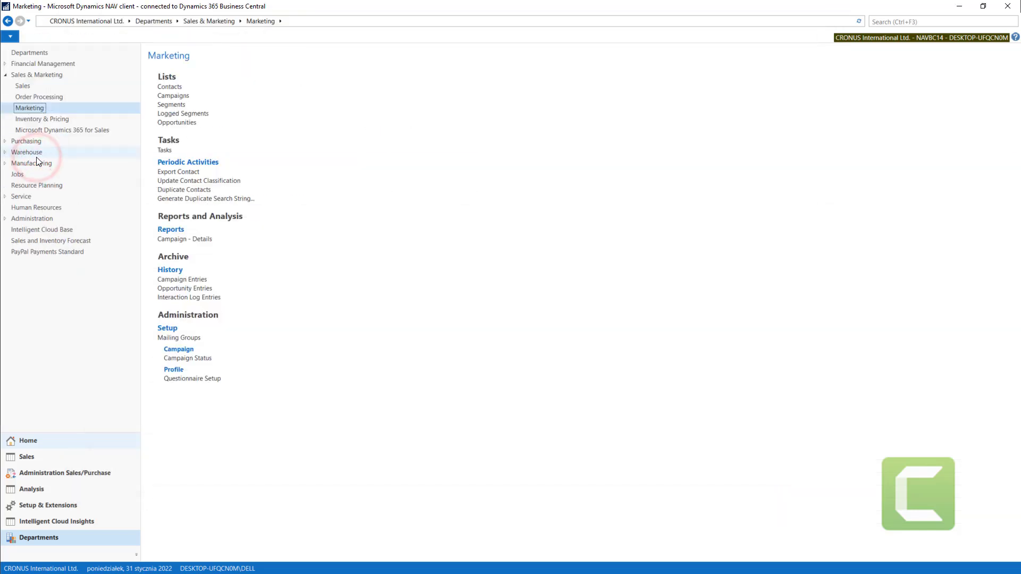
pyautogui.click(176, 96)
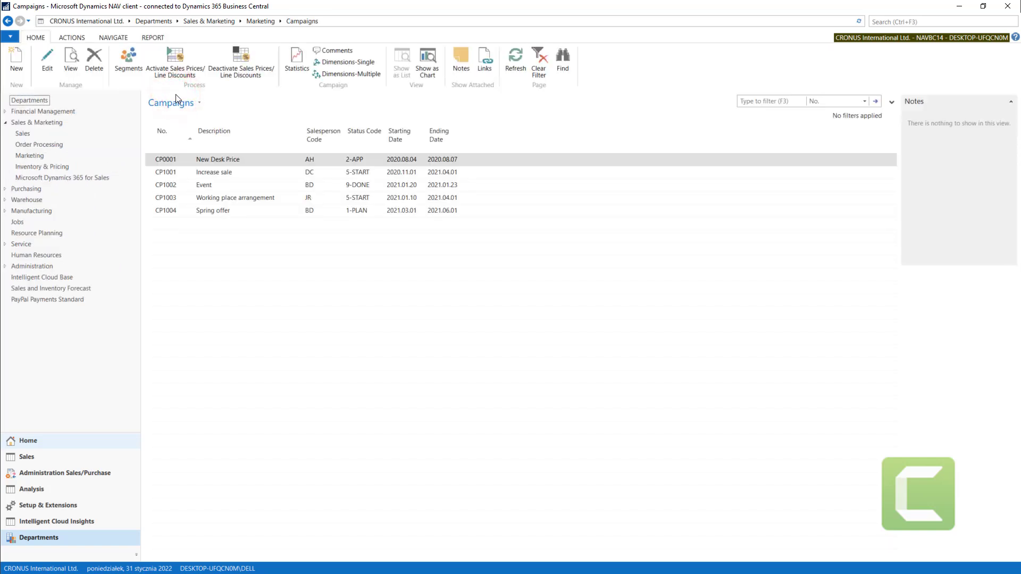
pyautogui.doubleClick(170, 159)
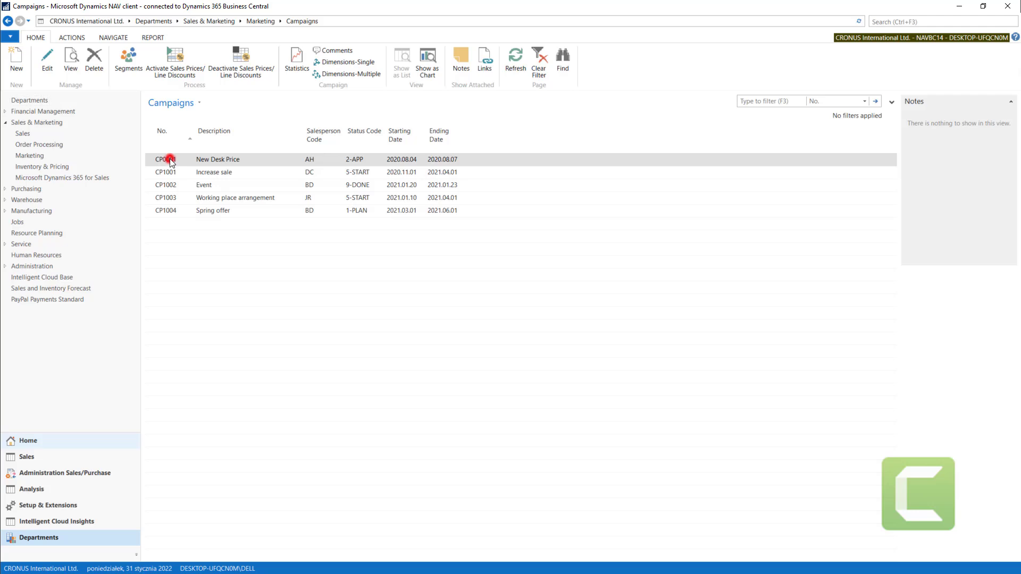